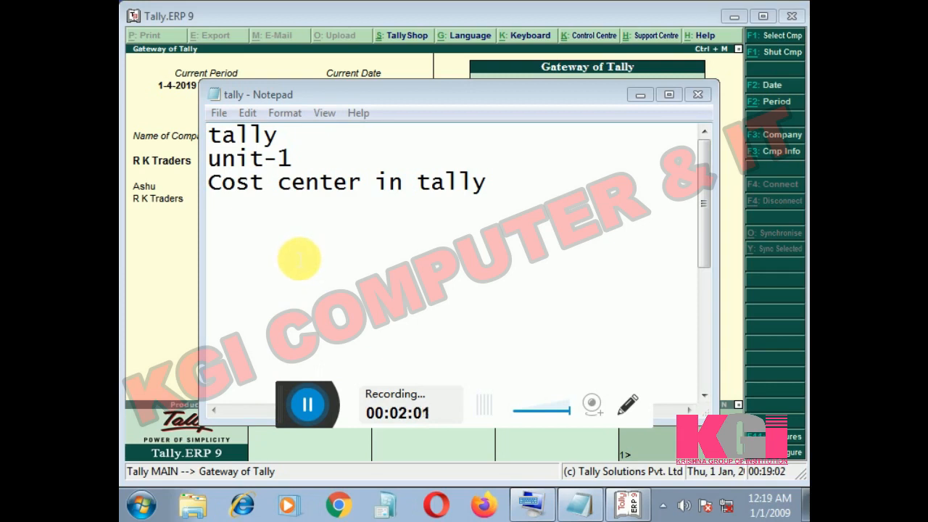
Step: Number the two cost center lines in the notes by prefixing "1." to Primary cost center and "2." to Secondary cost center
left_click_drag(700, 165, 712, 292)
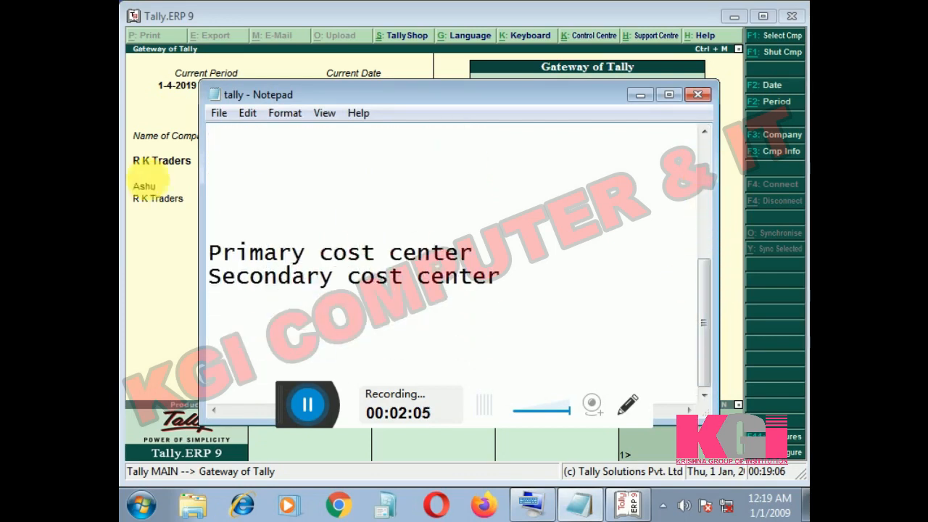
left_click(214, 254)
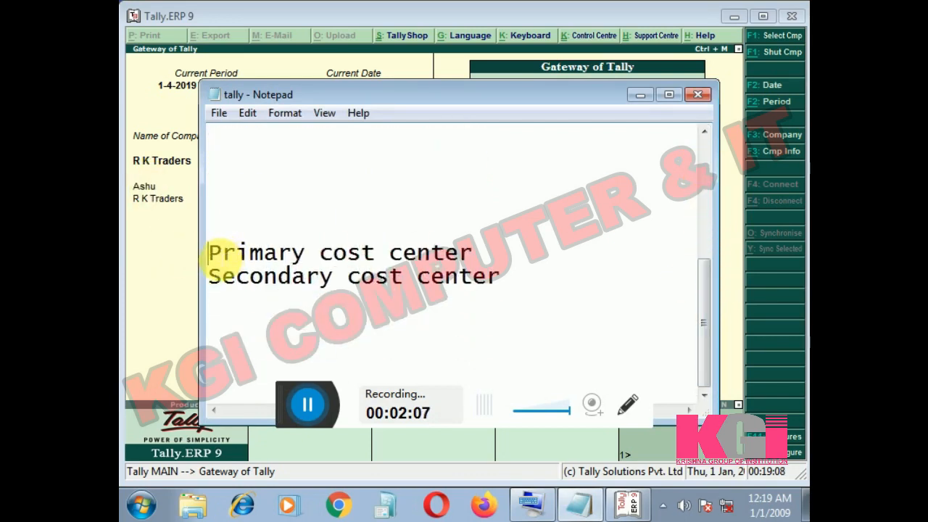
type("1")
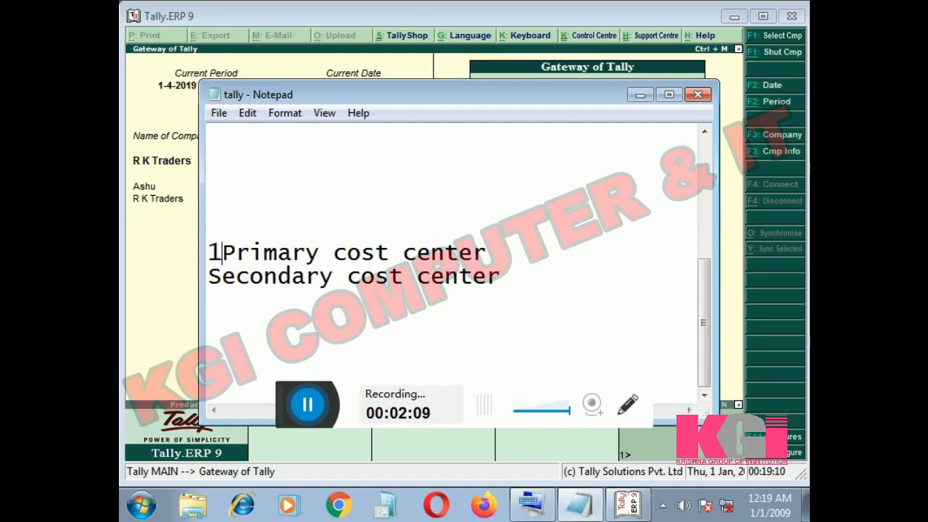
type(".")
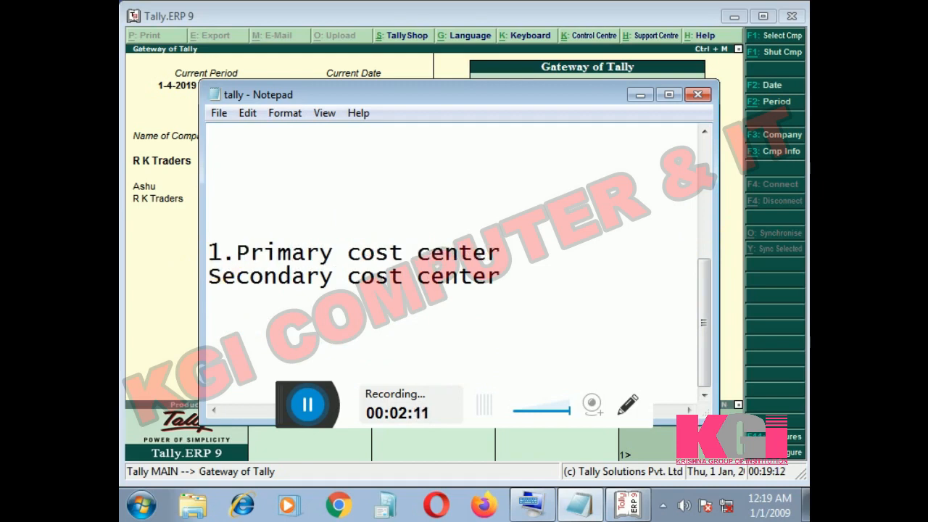
key("Down")
key("Left")
key("Left")
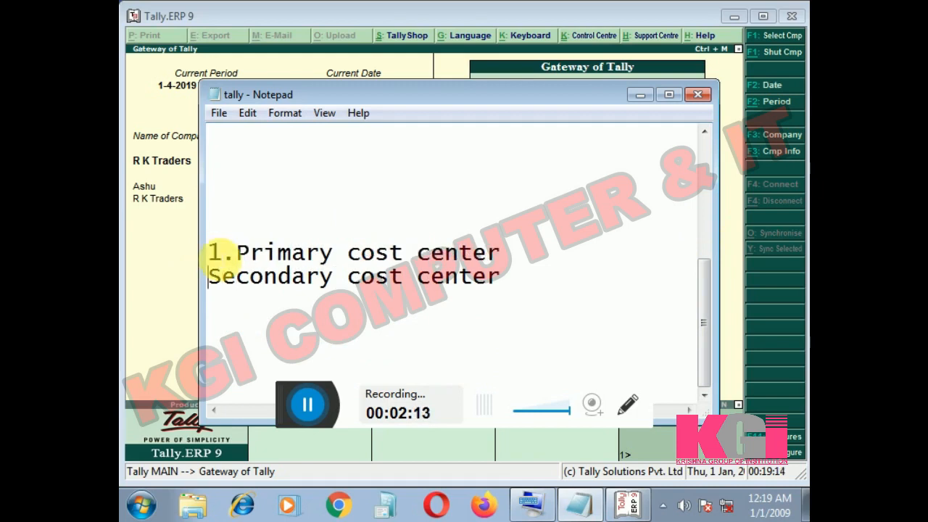
type("2")
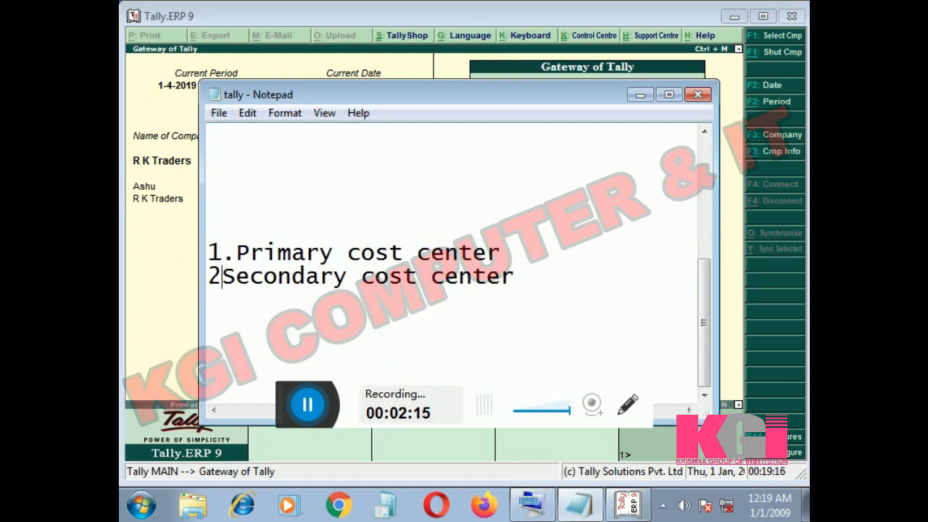
type(".")
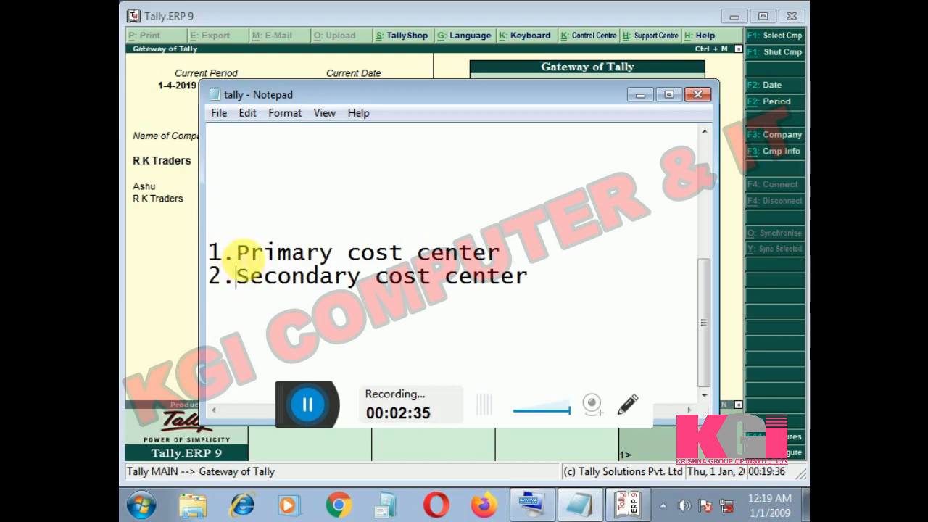
left_click_drag(236, 252, 513, 252)
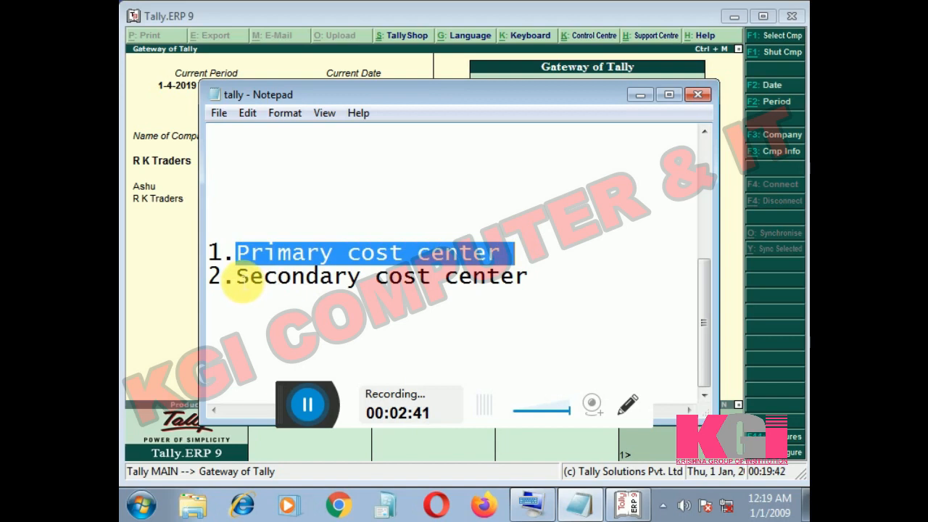
left_click_drag(239, 282, 530, 278)
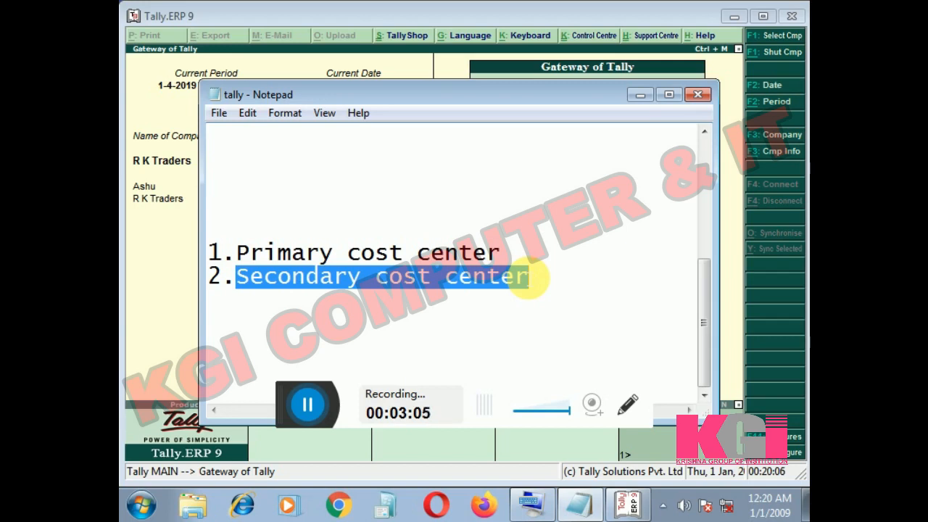
left_click(239, 254)
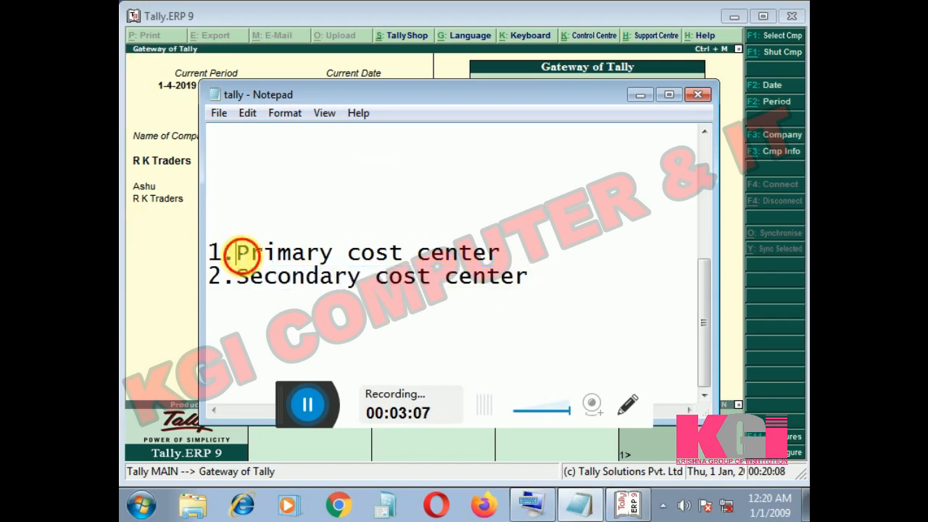
left_click_drag(240, 254, 532, 283)
left_click(532, 284)
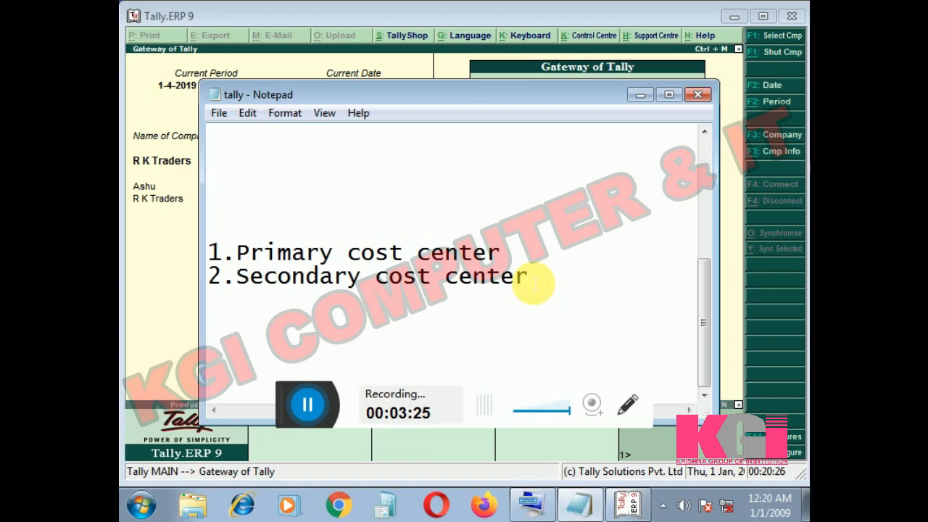
left_click(308, 404)
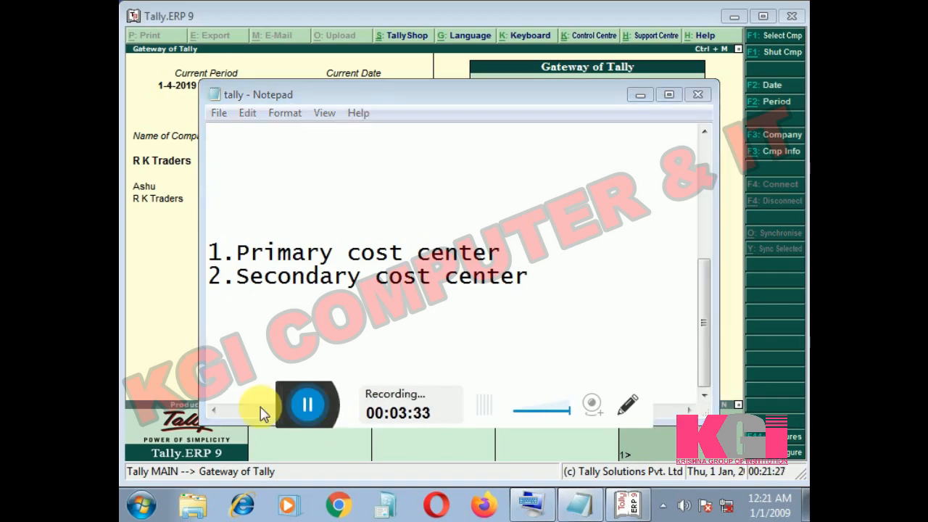
left_click(288, 415)
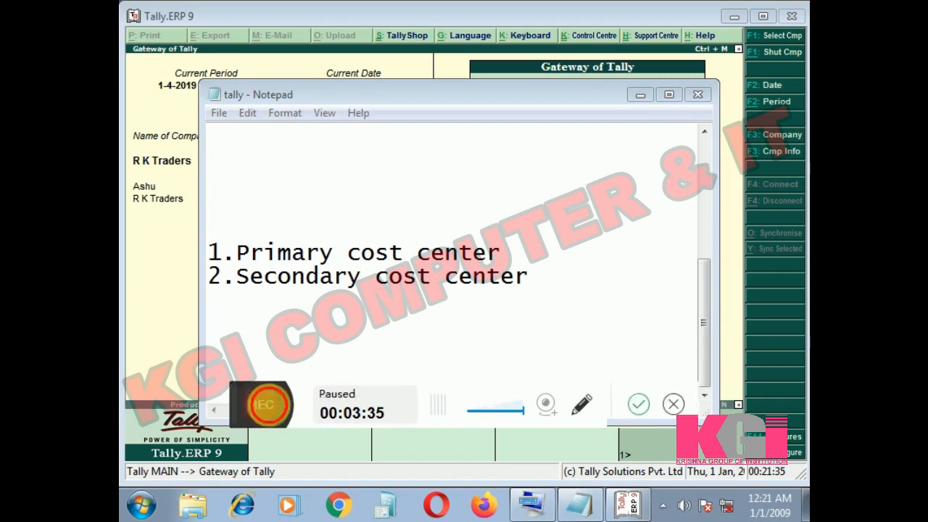
left_click(271, 410)
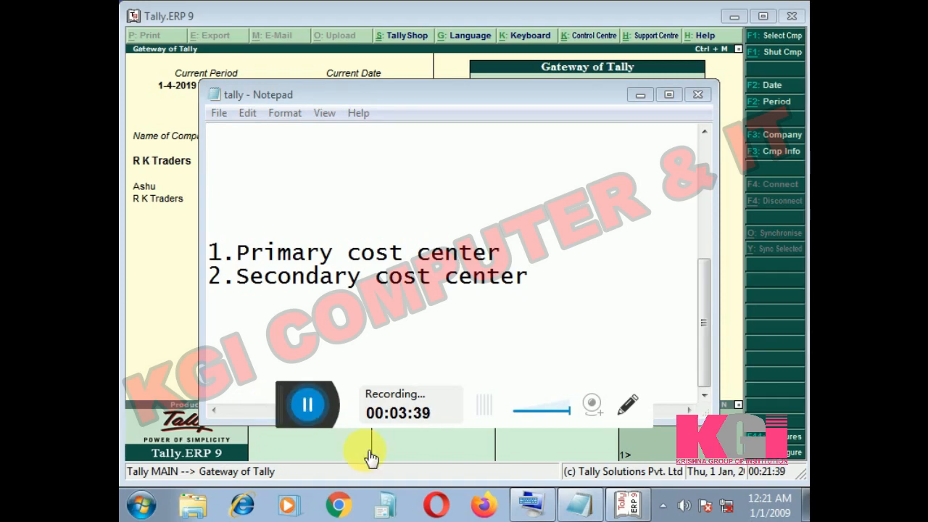
Step: Add the heading "Ex." below the Secondary cost center line, separated from it by a blank line
left_click(542, 286)
key("Return")
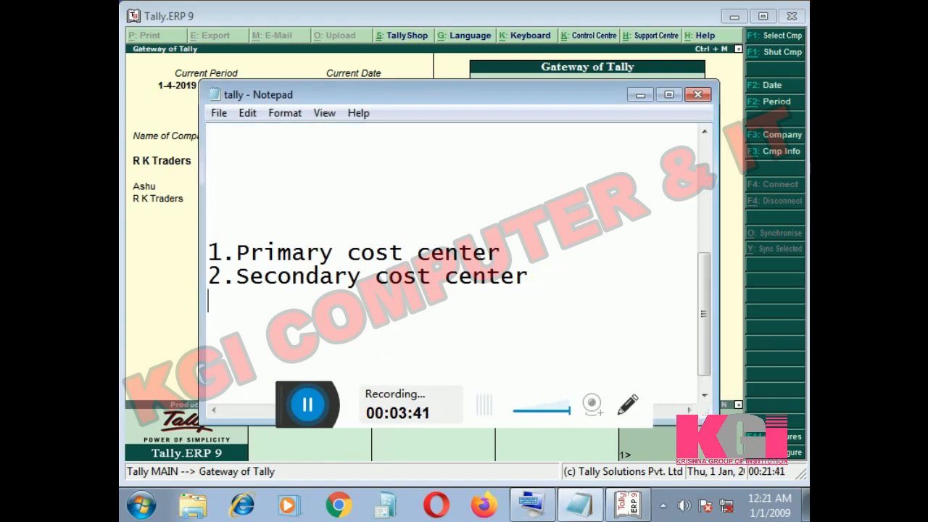
key("Return")
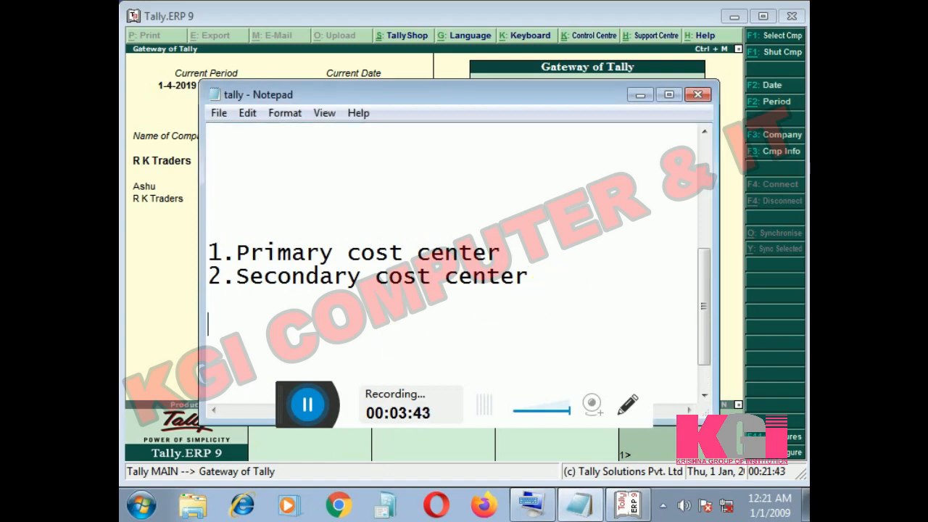
type("Exp")
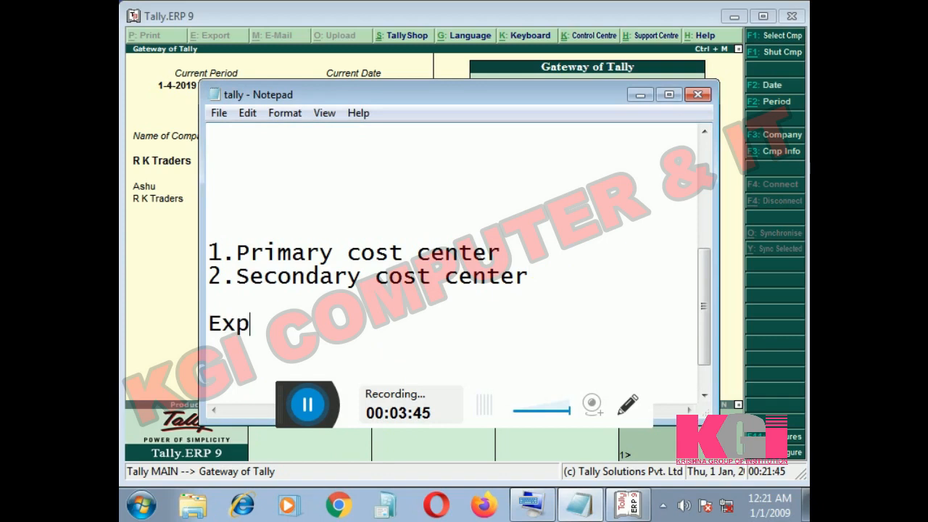
key("BackSpace")
type(".")
key("Return")
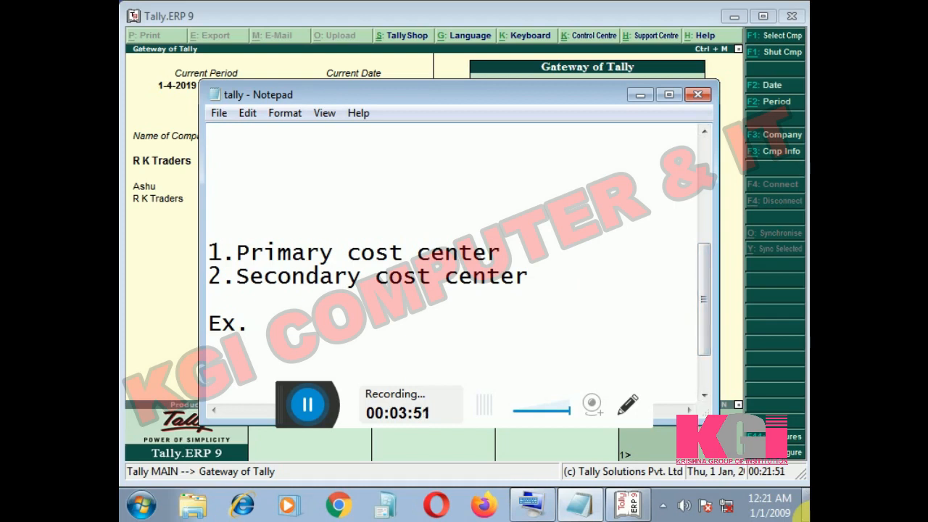
Step: Enter "1. Sales department" as the first example under the "Ex." heading
type("1. s")
key("BackSpace")
type("Sel")
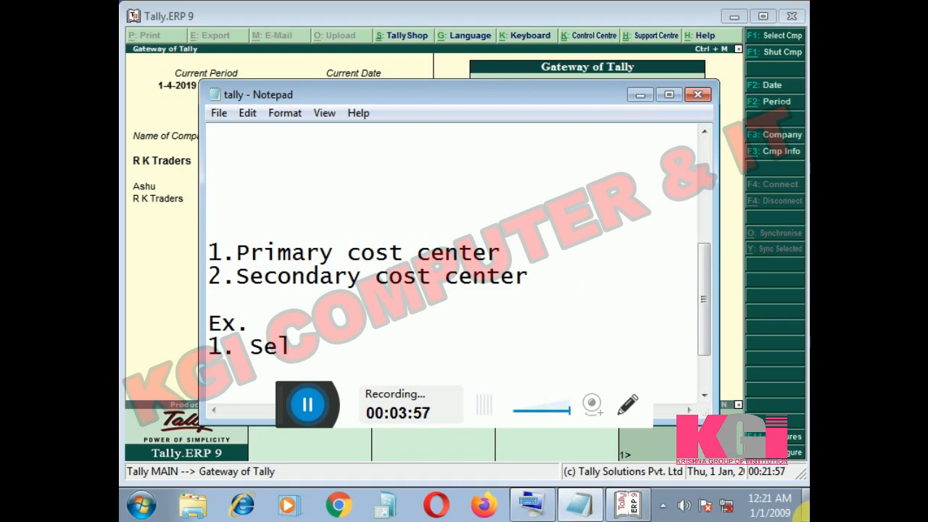
type("e")
key("BackSpace")
key("BackSpace")
key("BackSpace")
type("a;")
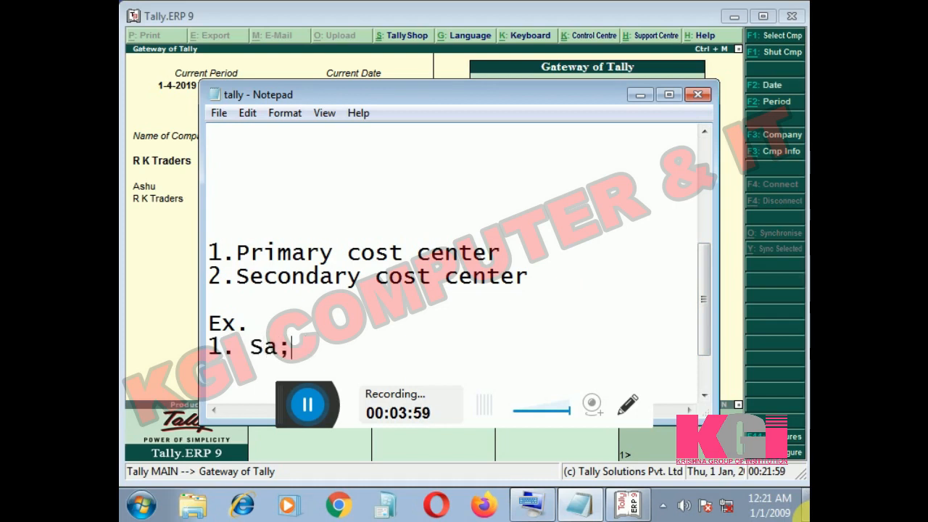
type("e")
key("BackSpace")
key("BackSpace")
type("l")
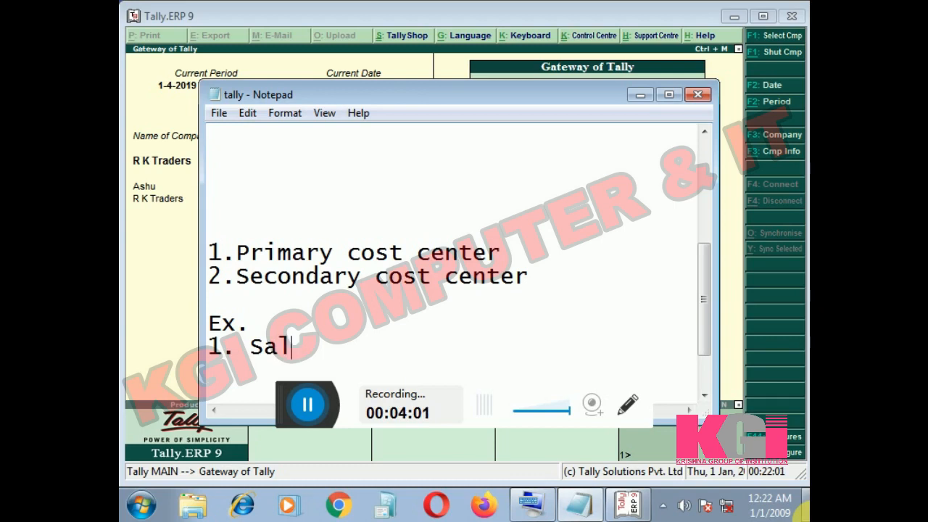
type("es dep")
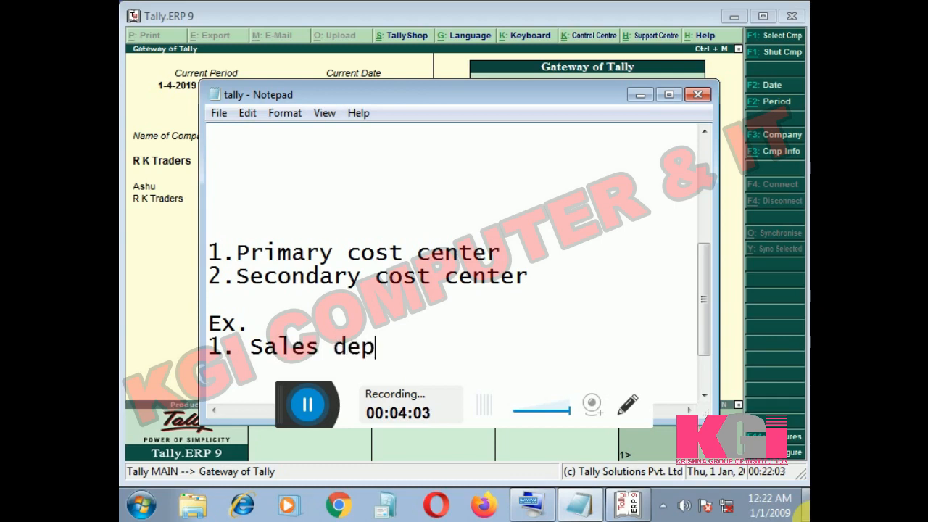
type("e")
key("BackSpace")
type("art")
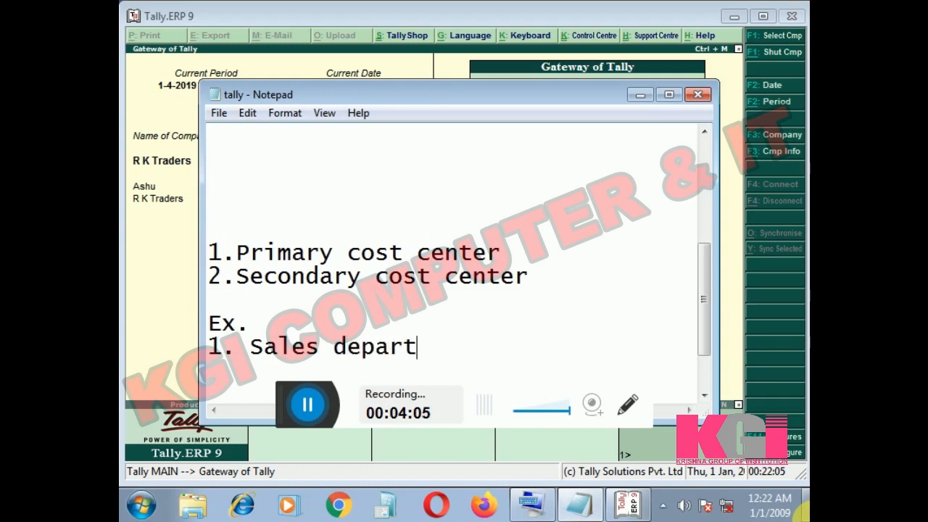
type("ment")
key("Return")
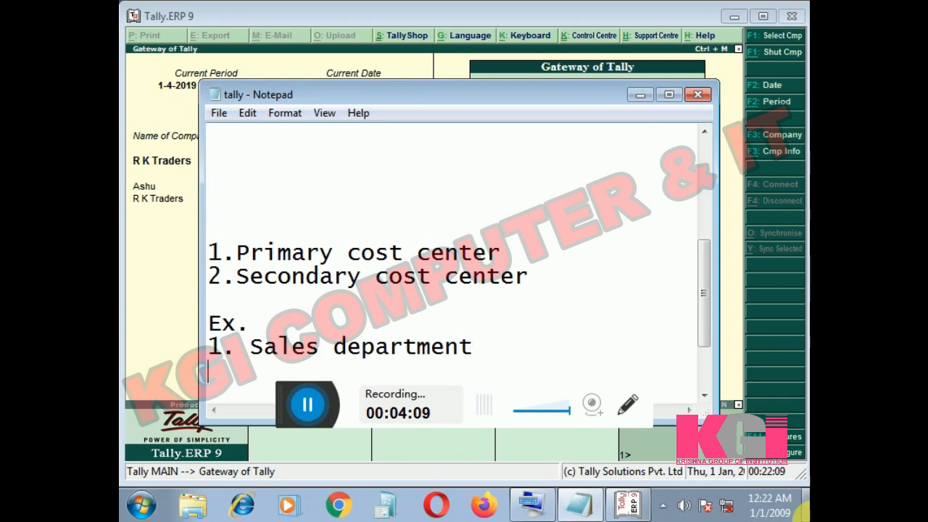
Step: Append "(Primary)" directly after "Sales department" and begin a new line below it
left_click(222, 347)
key("Right")
key("Right")
key("Right")
key("Right")
key("Right")
key("Right")
key("Right")
key("Right")
key("Right")
key("Right")
key("Right")
key("Right")
key("Right")
type("<")
key("BackSpace")
type("(P")
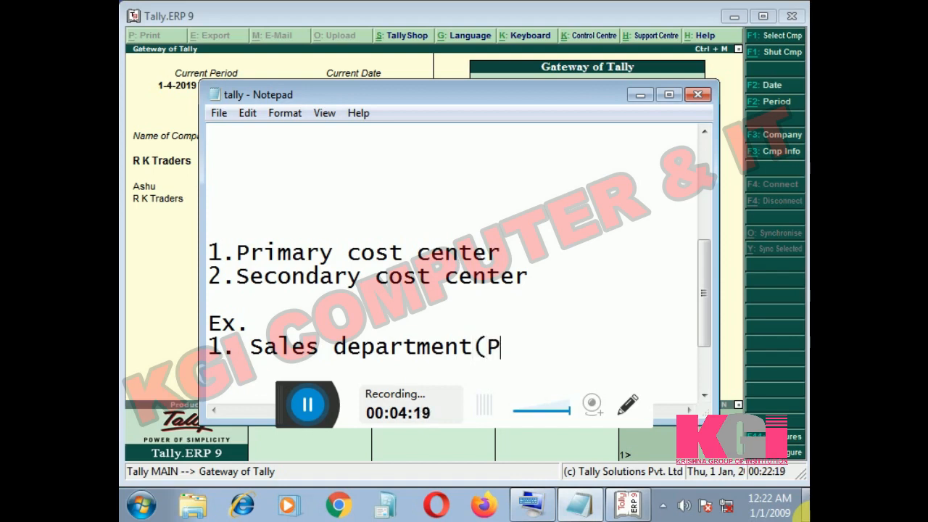
type("rimaa")
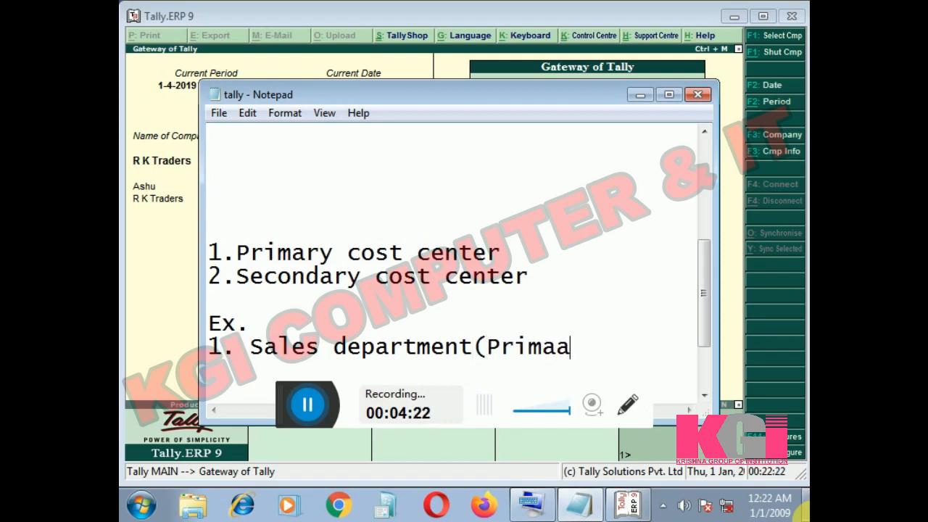
key("BackSpace")
type("ry>")
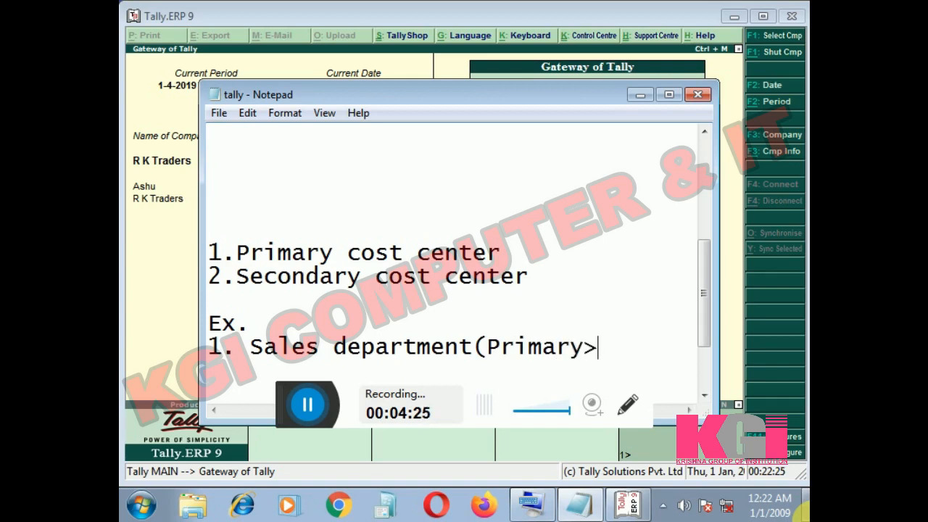
key("BackSpace")
type(")")
key("Return")
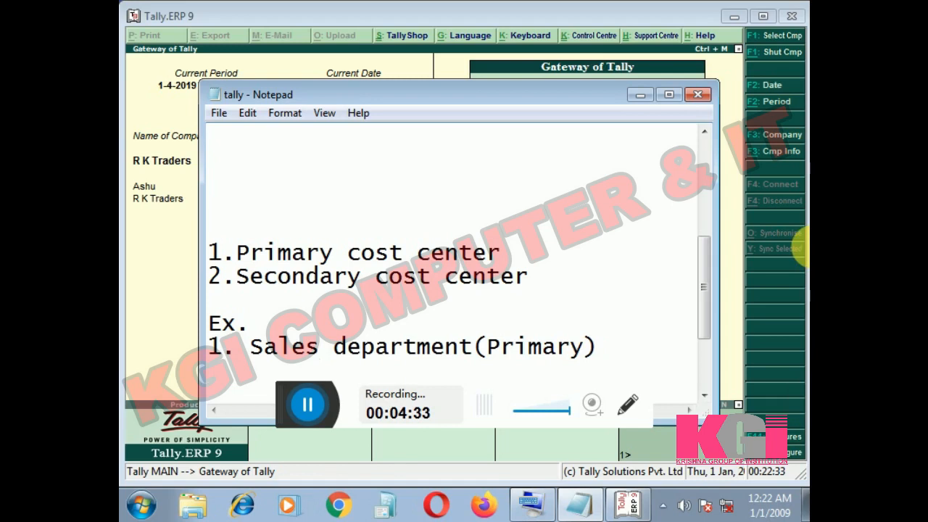
Step: Add the indented sub-item "1.Bhopal" with a capital B under the Sales department line
type("1.bhopal")
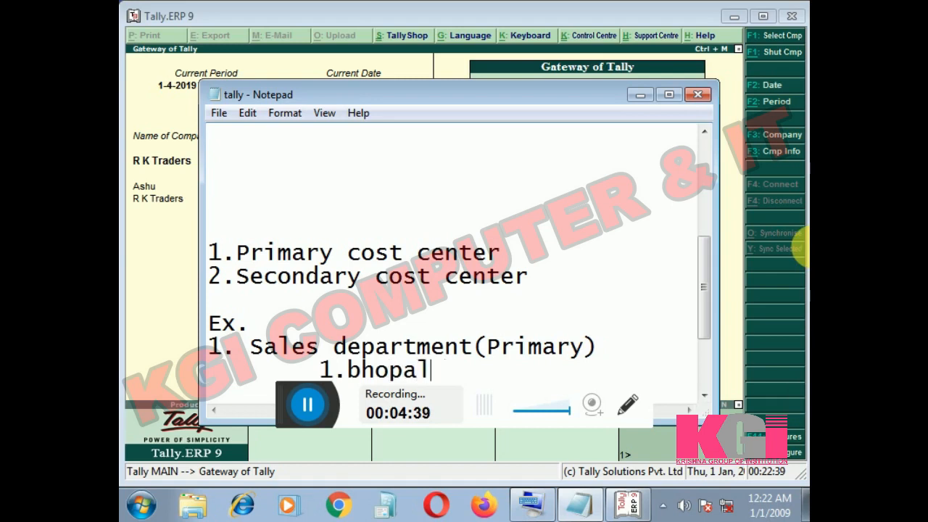
key("BackSpace")
key("BackSpace")
key("BackSpace")
key("BackSpace")
key("BackSpace")
key("BackSpace")
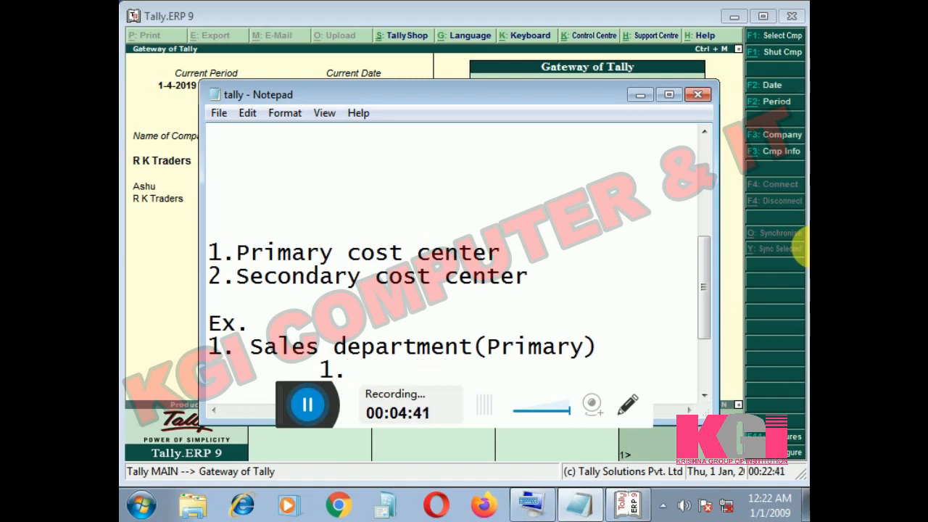
type("Bhopal")
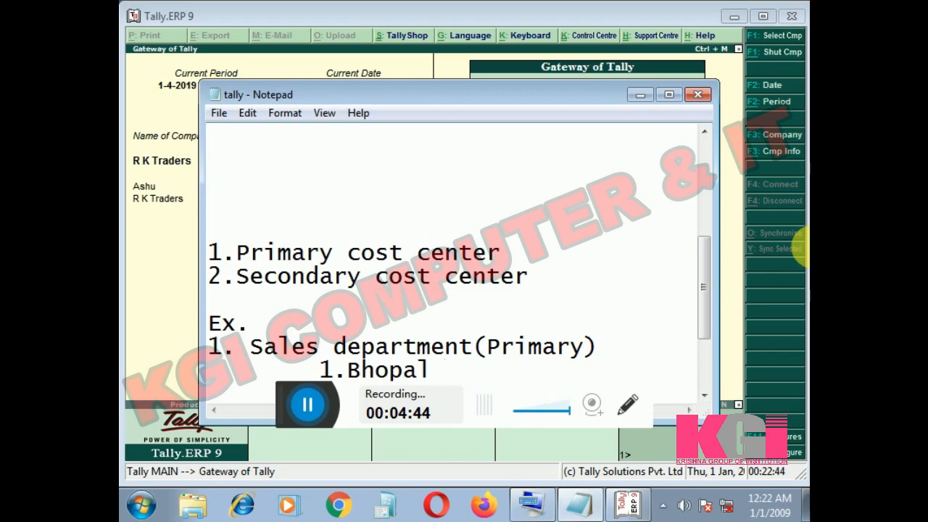
key("Return")
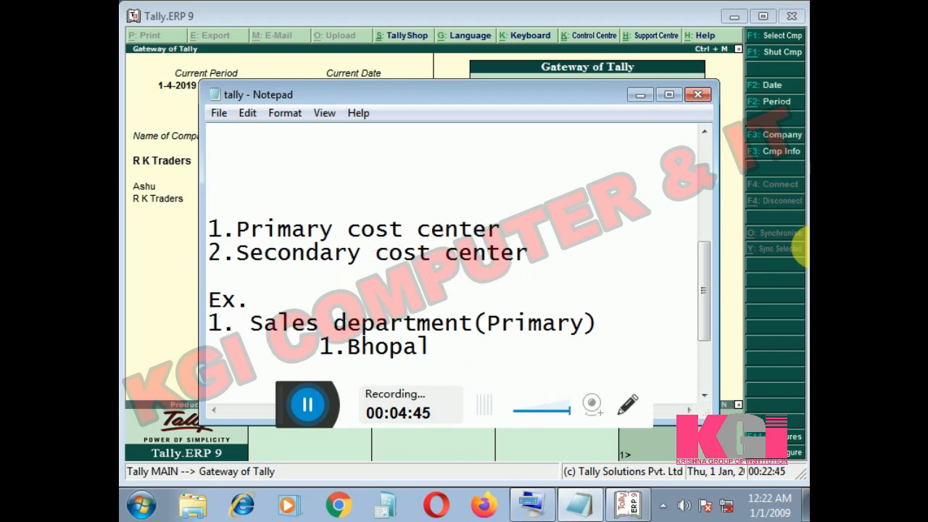
Step: Add the indented sub-items "2.Indore" and "3.Sihore" below Bhopal
key("Tab")
type("2.Indore")
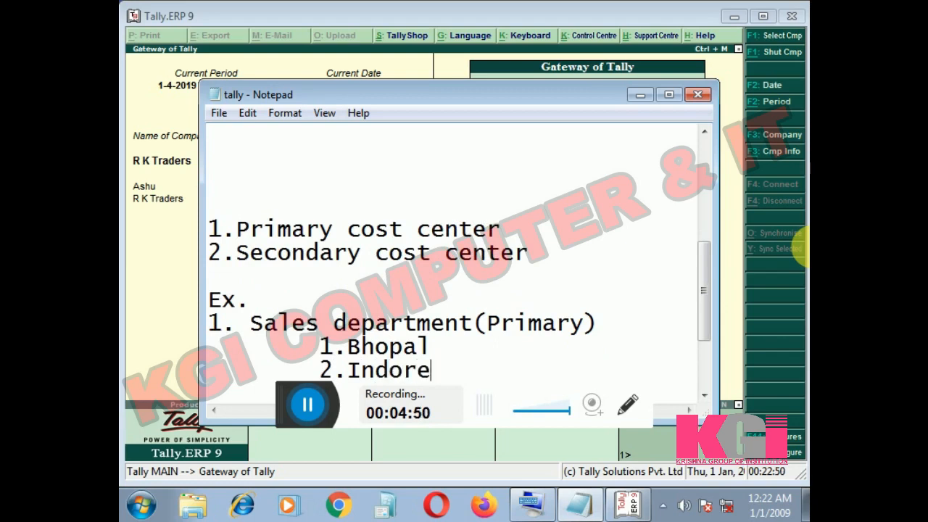
key("Return")
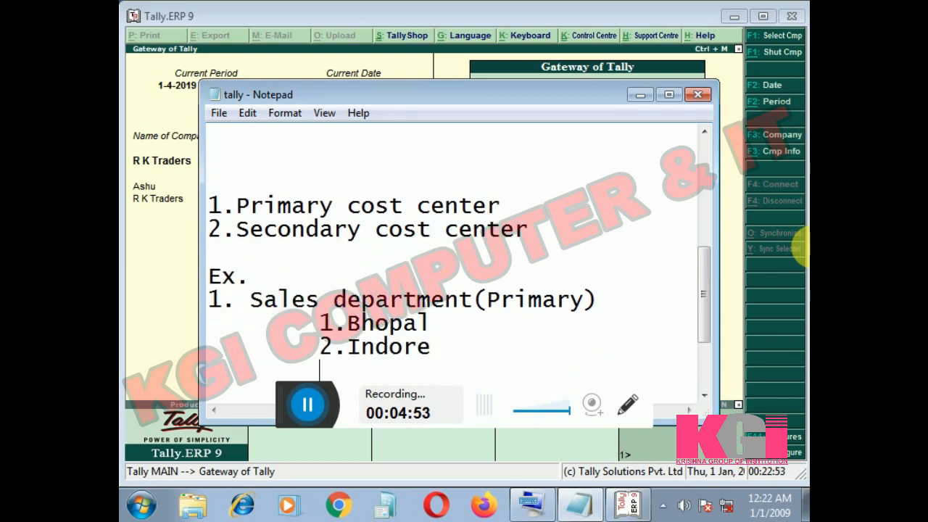
type("3.Sihore")
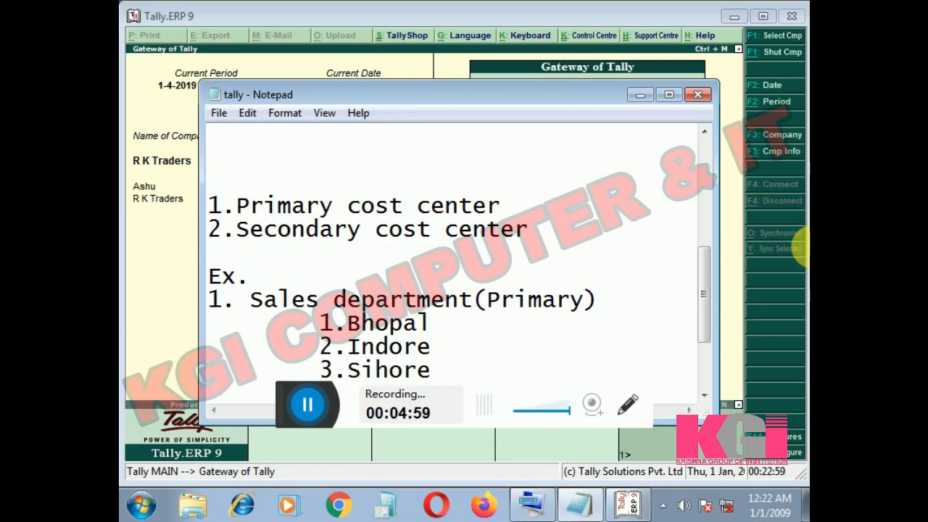
Step: Begin a new line below "3.Sihore" and highlight the "Sales department(Primary)" text in the example
key("Return")
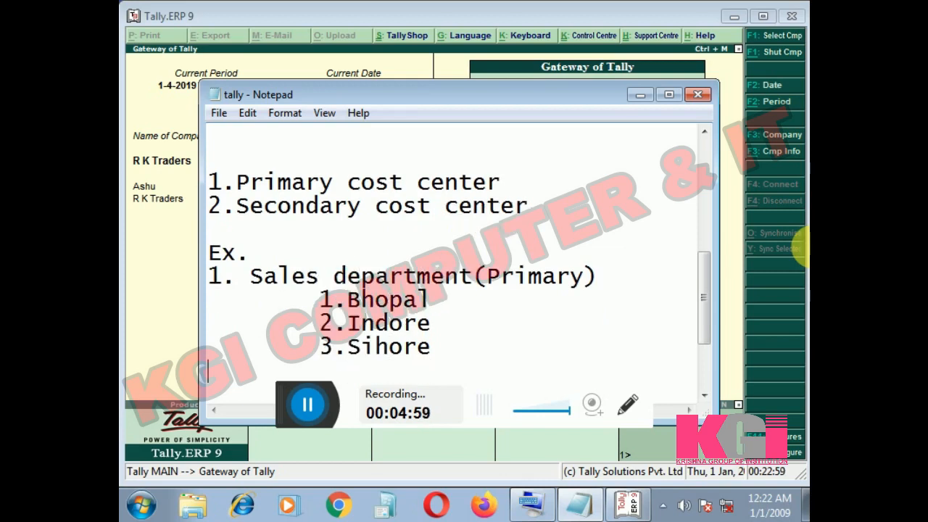
left_click(208, 275)
key("Right")
key("Right")
key("Right")
key("Right")
key("Left")
key("shift+Right")
key("shift+Right")
key("shift+Right")
key("shift+Right")
key("shift+Right")
key("shift+Right")
key("shift+Right")
key("shift+Right")
key("shift+Right")
key("shift+Right")
key("shift+Right")
key("shift+Right")
key("shift+Right")
key("shift+Right")
key("shift+Right")
key("shift+Right")
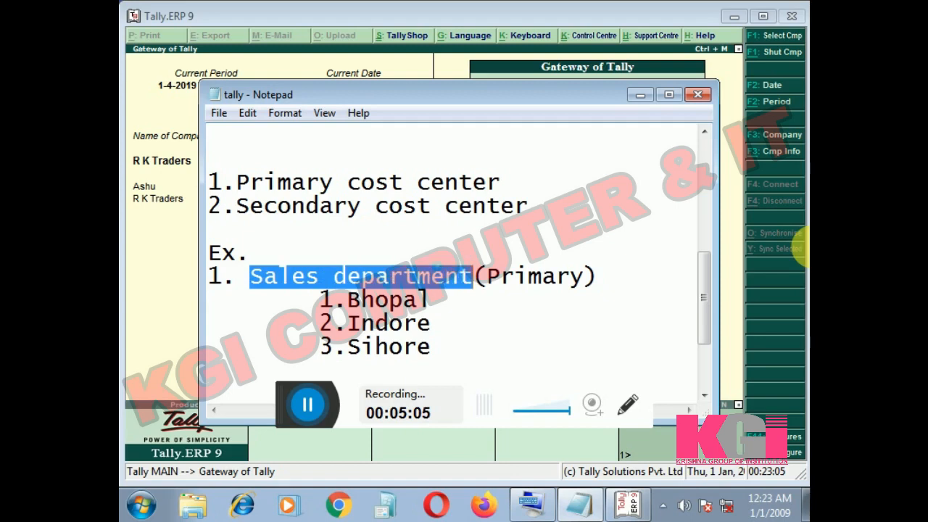
key("shift+Right")
key("shift+Right")
key("shift+Right")
key("shift+Right")
key("shift+Right")
key("shift+Right")
key("shift+Right")
key("shift+Right")
key("shift+Right")
key("shift+Right")
key("shift+Right")
key("shift+Right")
key("shift+Left")
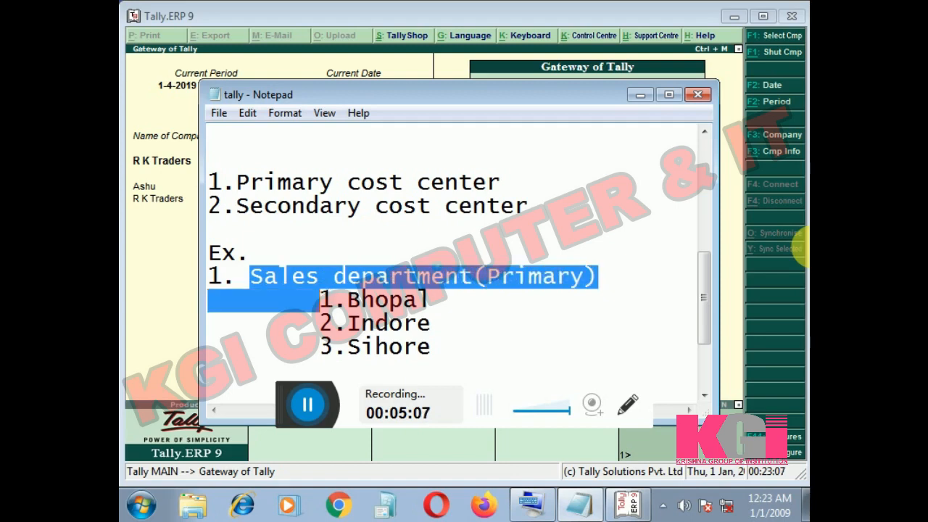
key("shift+Left")
Step: Append "(secondary)" directly after "2.Indore" in the list of branches
left_click(209, 323)
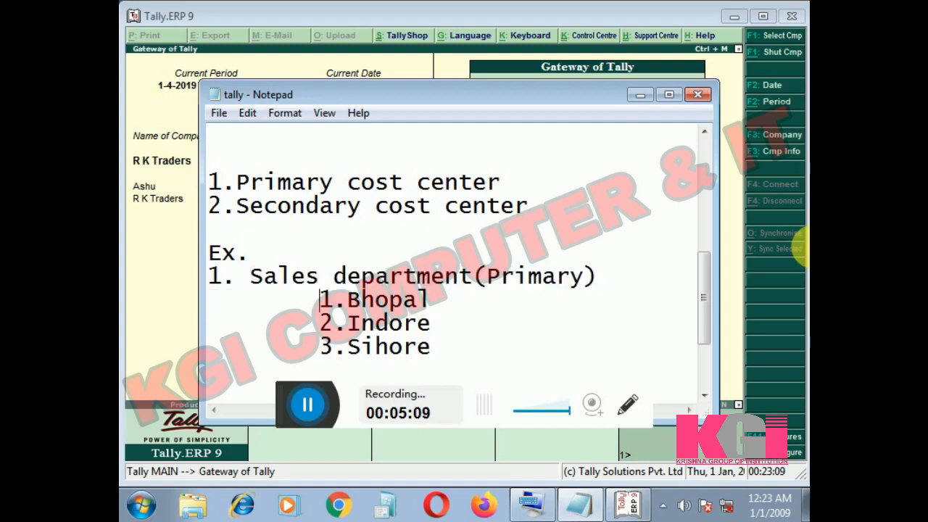
key("Right")
key("Down")
key("Right")
key("Right")
key("Right")
key("Right")
key("Right")
key("Right")
key("Right")
type("(")
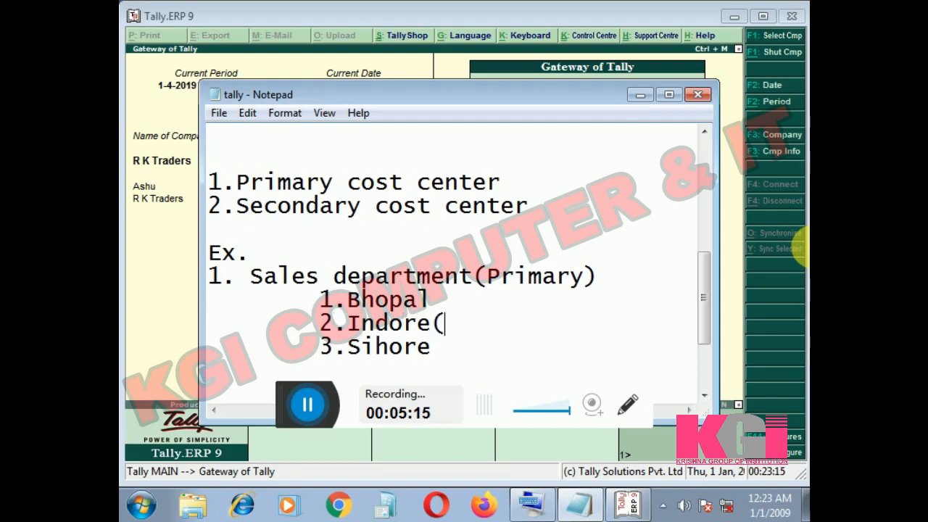
type("second")
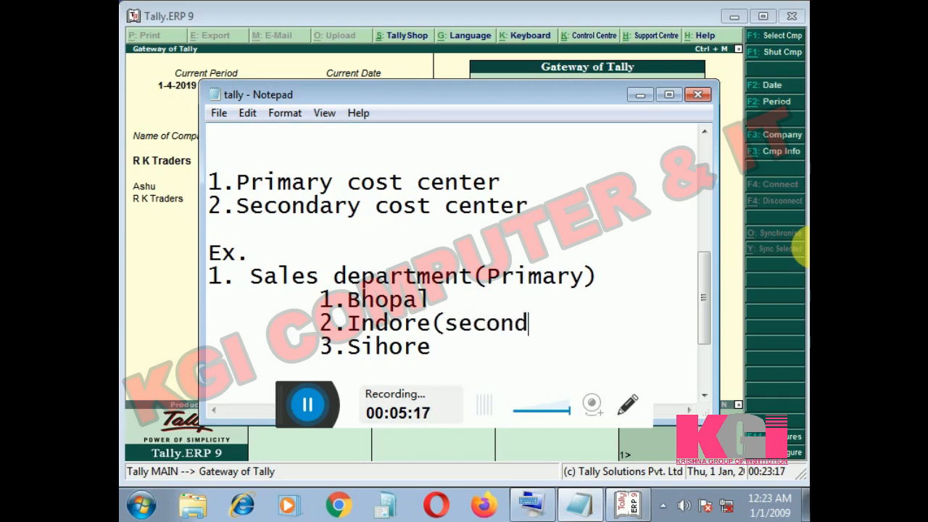
type("ary")
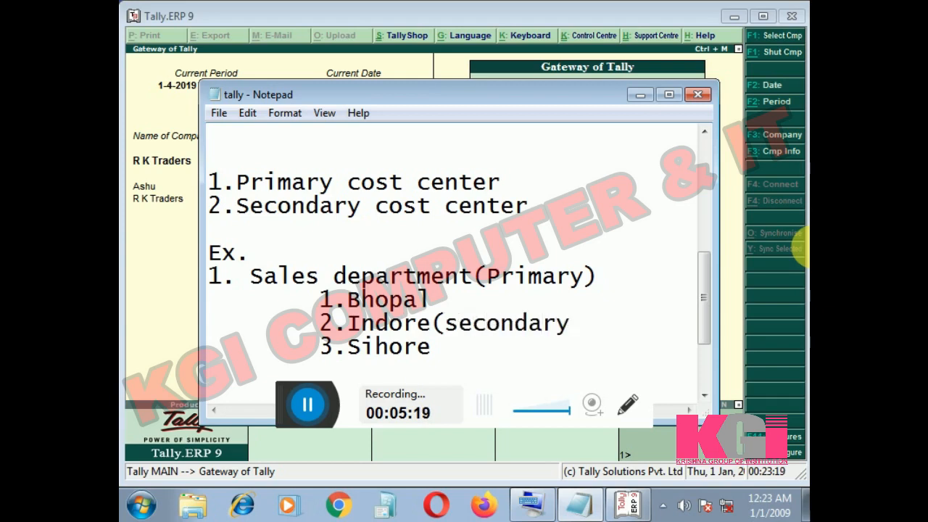
type(")")
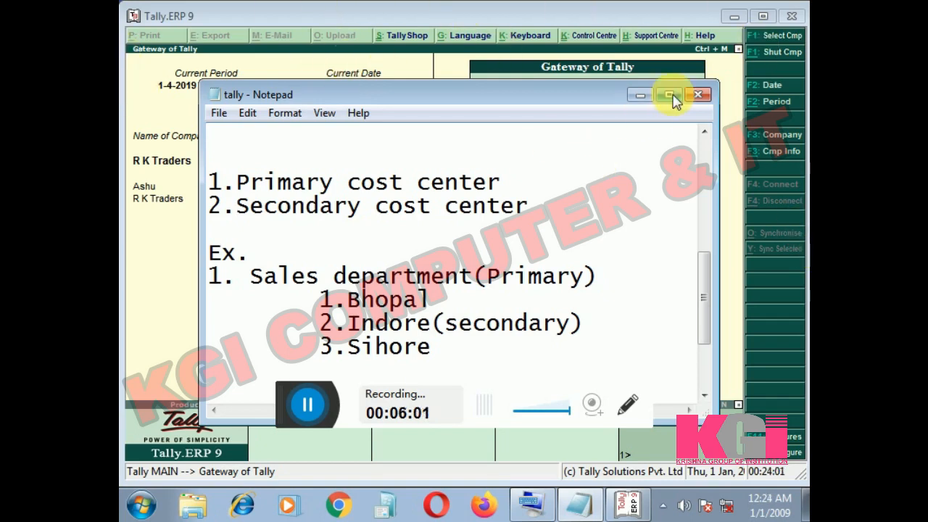
Step: Switch to Tally.ERP 9, review the cost centre options in R K Traders' accounting features and accept the form
left_click(641, 95)
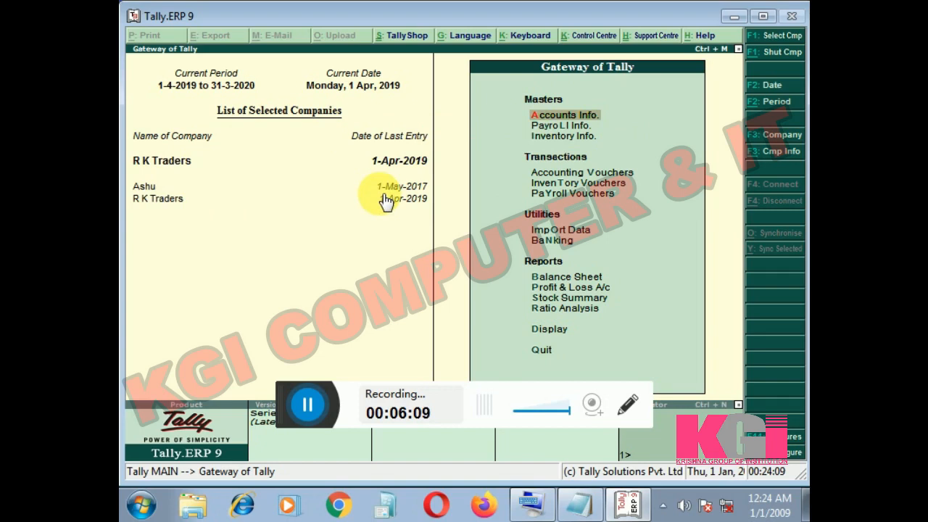
key("F11")
key("Return")
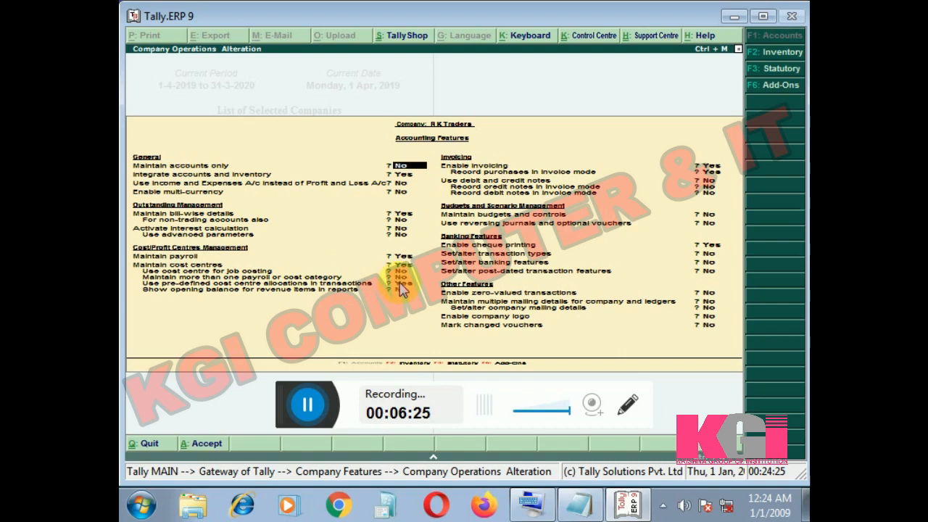
key("Return")
key("Return")
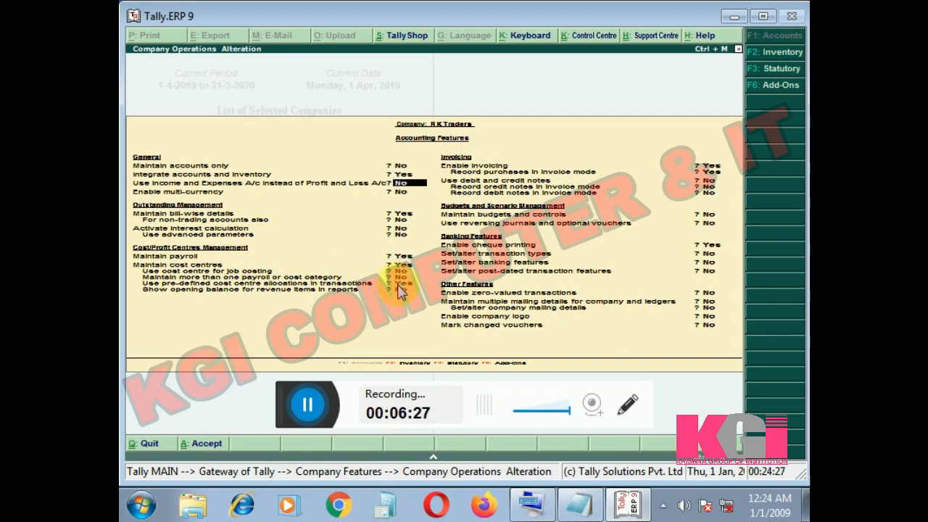
key("Return")
key("Return")
key("Return")
key("Return")
key("Return")
key("Return")
key("Return")
key("Return")
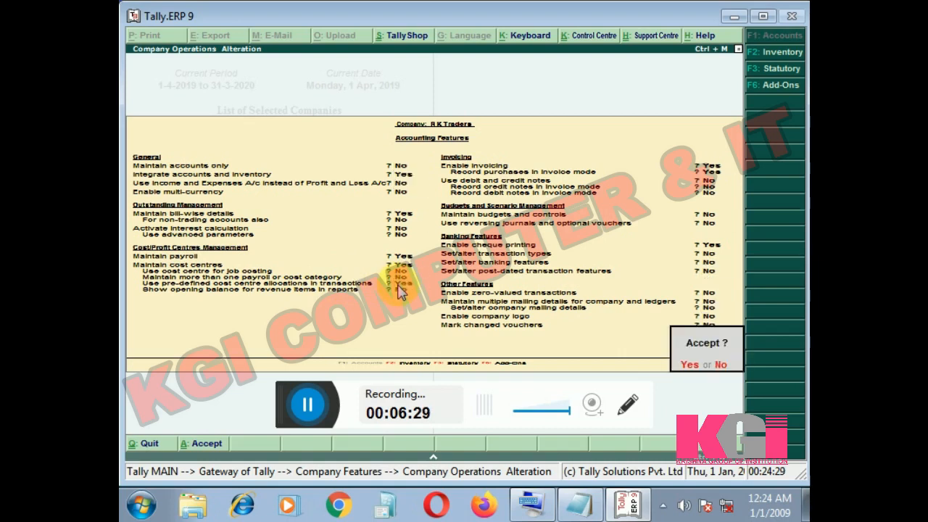
key("Return")
key("Escape")
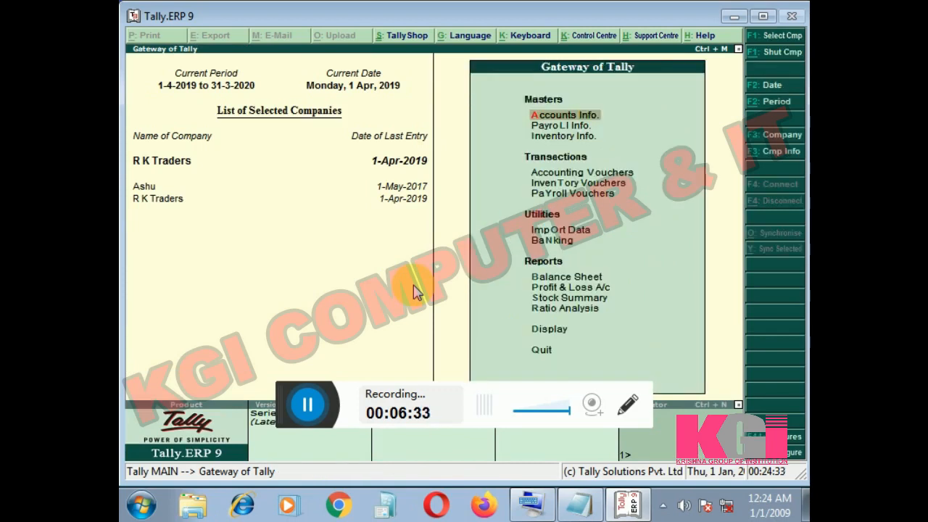
Step: Create a single cost centre named Bhopal with the alias "Bh" under Primary
key("Return")
key("Down")
key("Down")
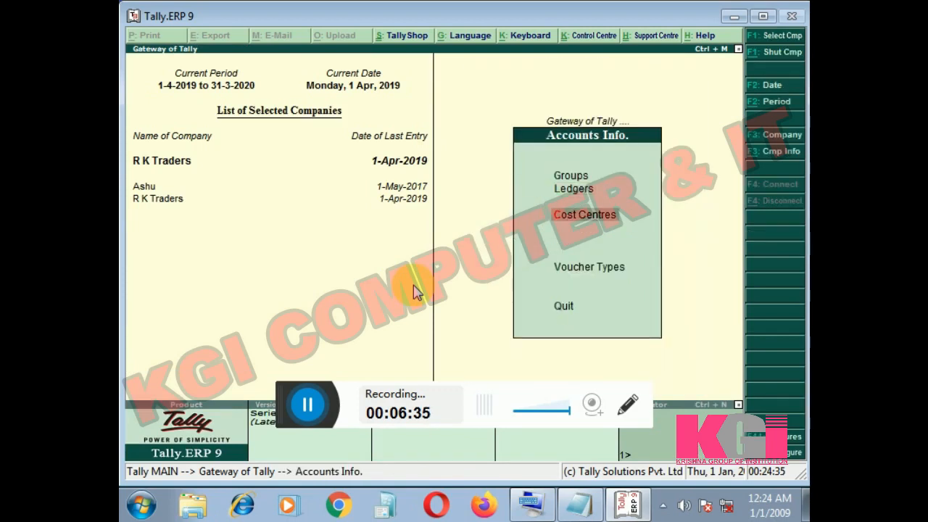
key("Return")
key("Return")
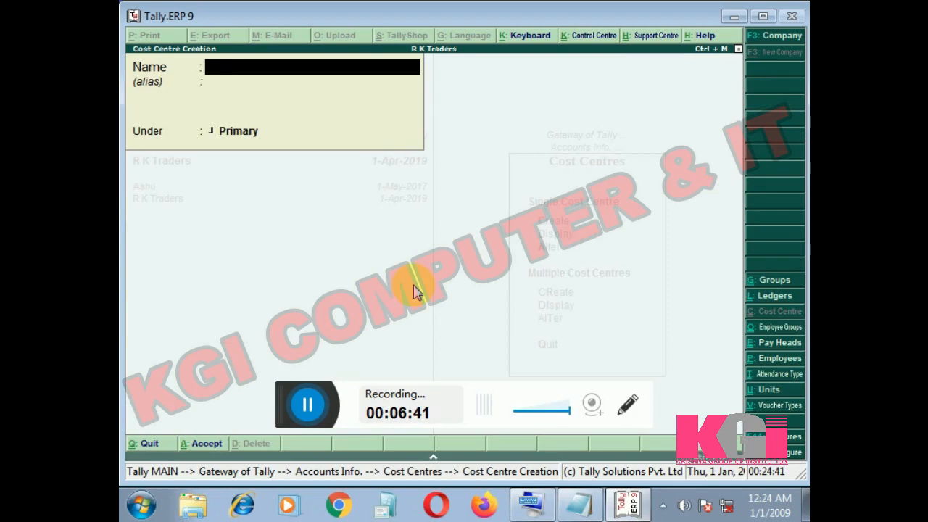
type("Bhopal")
key("Return")
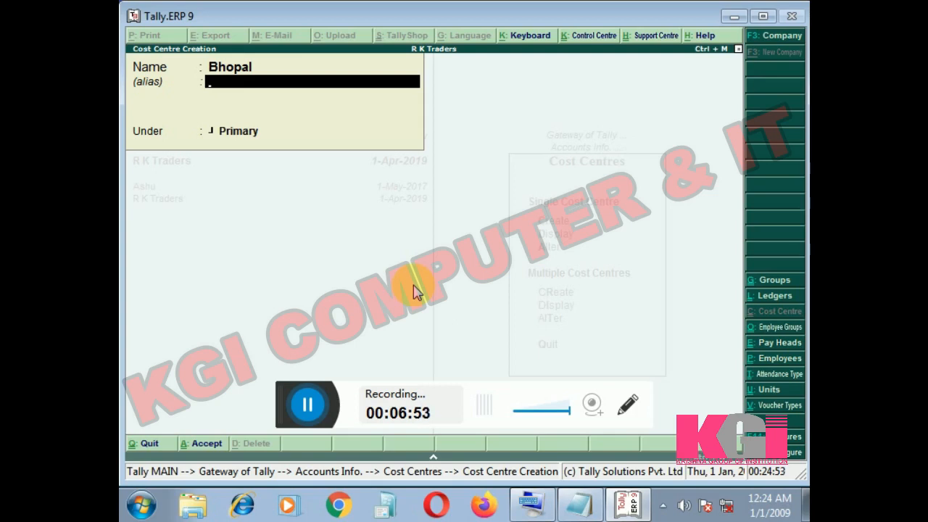
type("Bhopal")
key("BackSpace")
key("BackSpace")
key("BackSpace")
key("BackSpace")
key("Return")
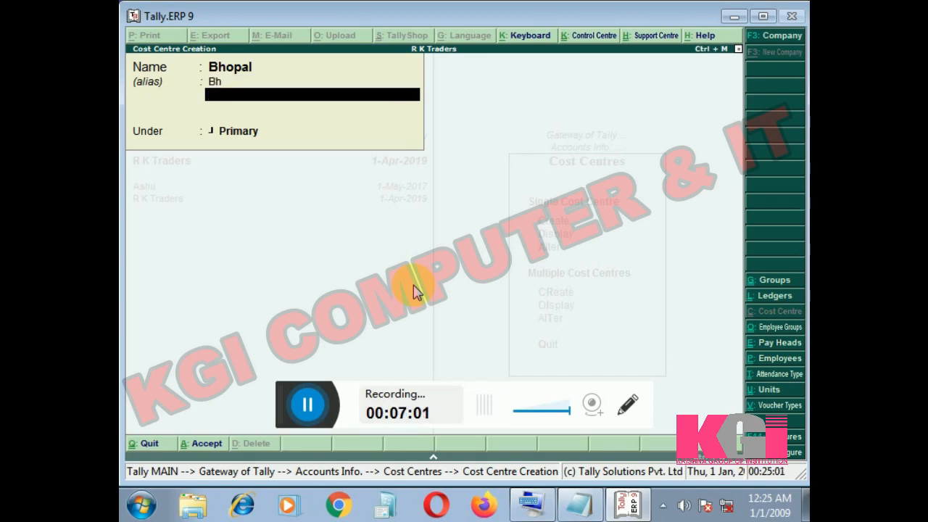
key("Return")
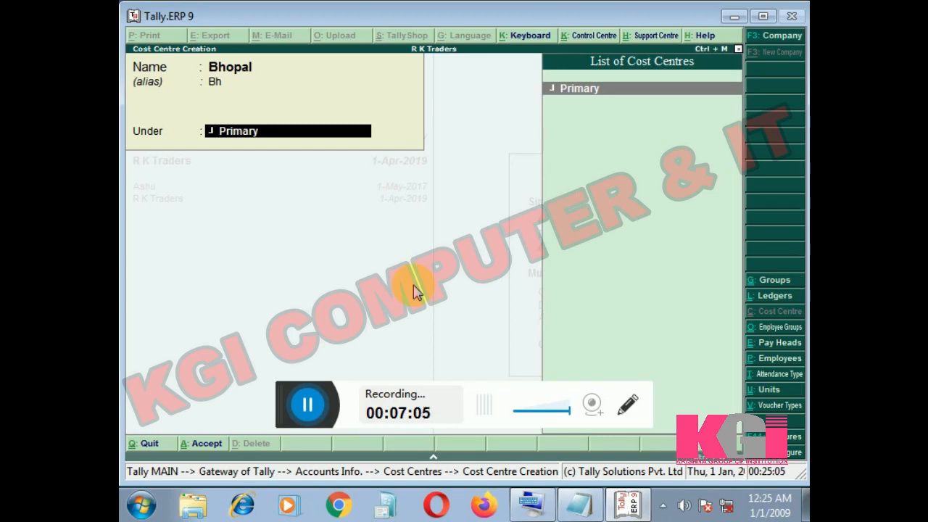
key("Return")
key("Return")
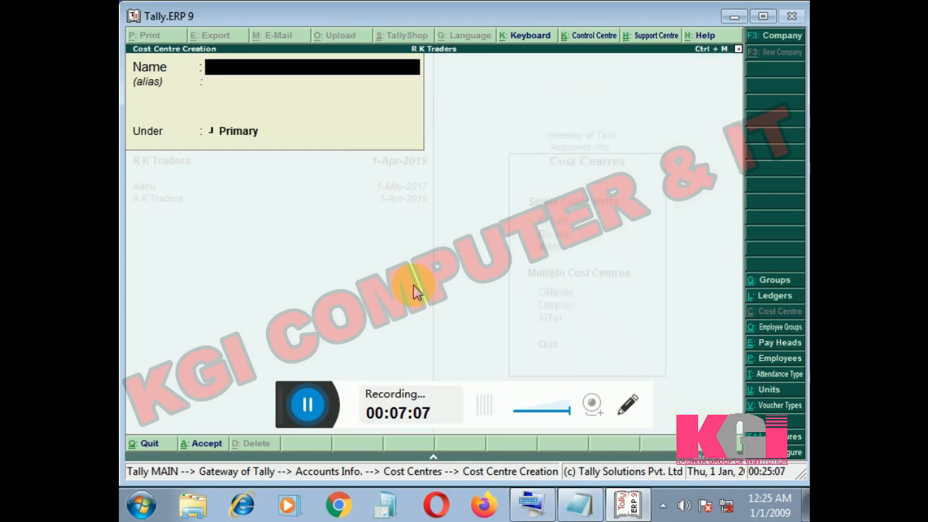
Step: Create a cost centre named Indore under Primary without an alias
type("Indore")
key("Return")
key("Return")
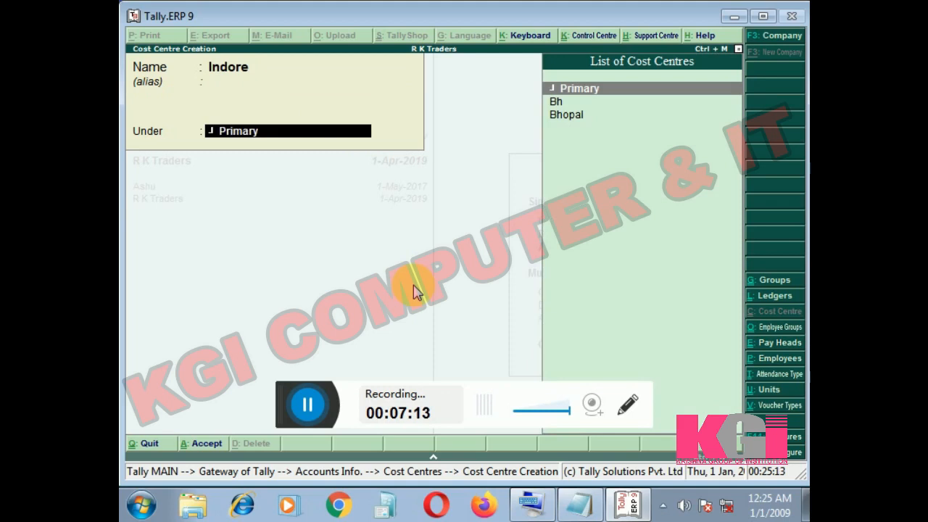
key("Return")
key("Return")
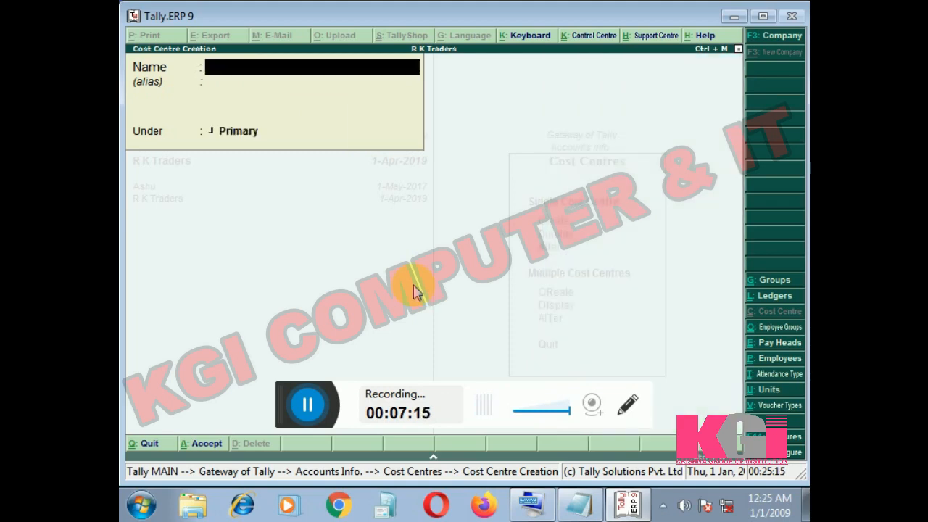
Step: Create a cost centre named Sihore under Primary and leave cost centre creation
type("Sihore")
key("Return")
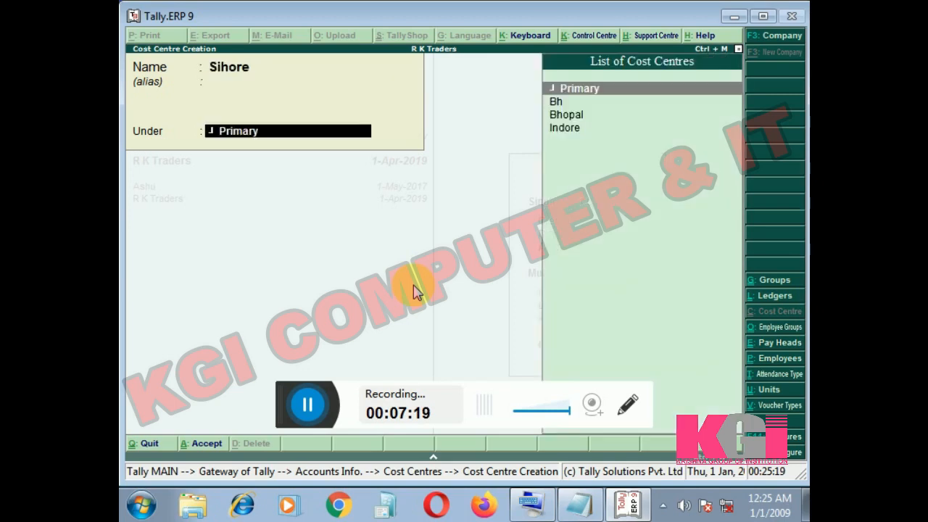
key("Return")
key("Return")
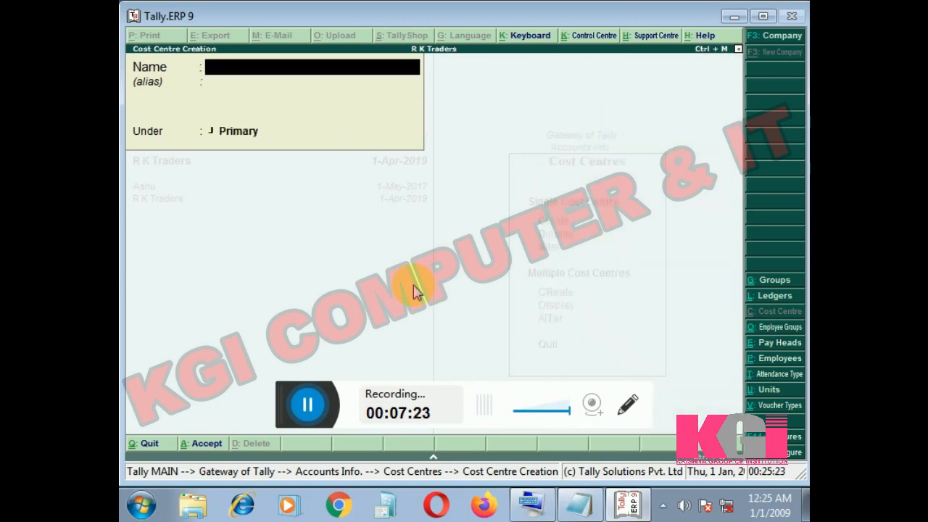
key("Escape")
key("Return")
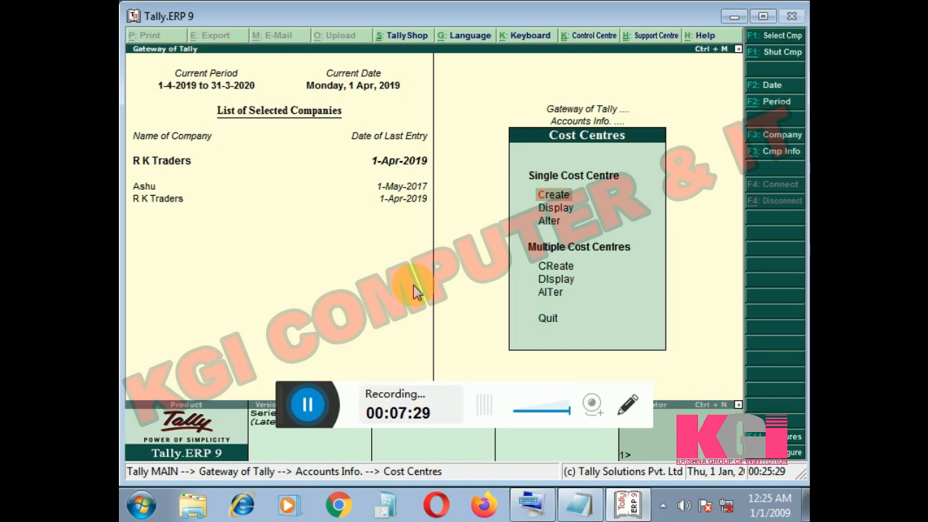
Step: In the accounting features, add a cost centre class named "Seles Department" for the pre-defined cost centre allocations
key("F11")
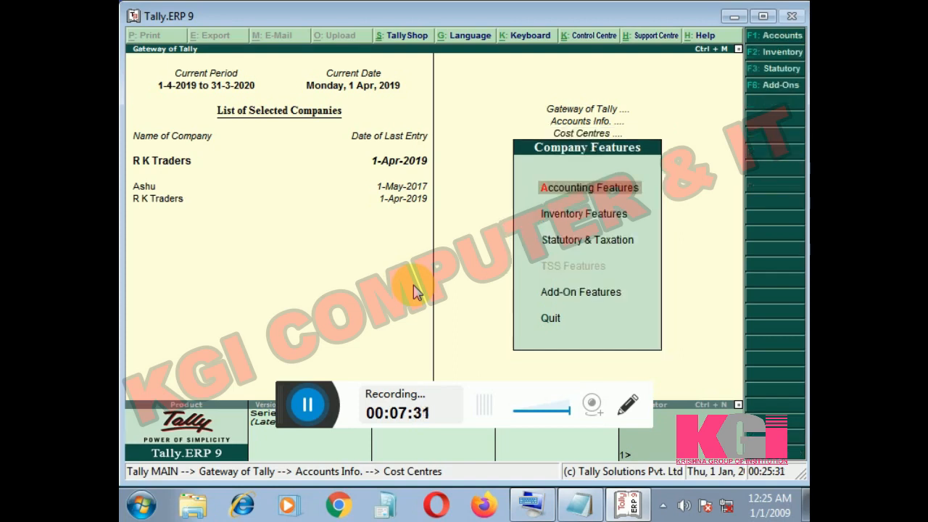
key("Return")
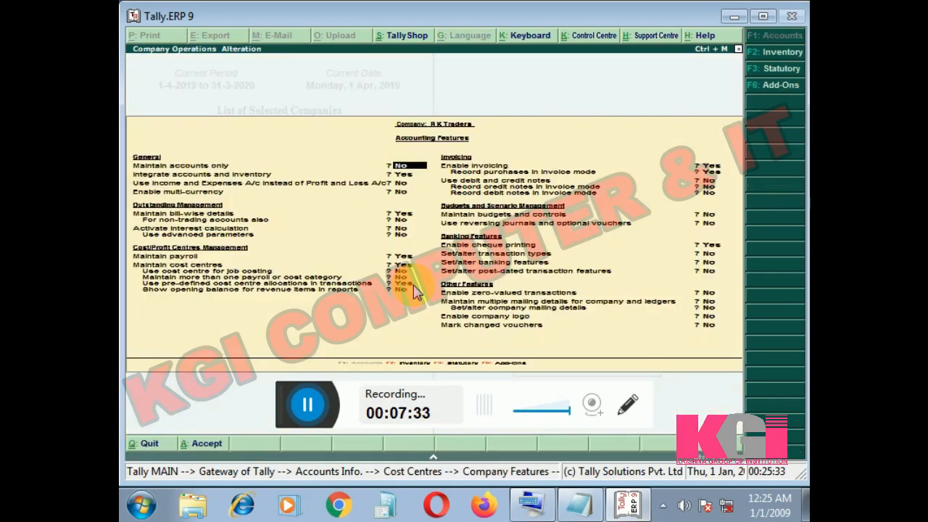
key("Return")
key("Return")
key("Return")
key("Return")
key("Return")
key("Return")
key("Return")
key("Return")
key("Return")
key("Return")
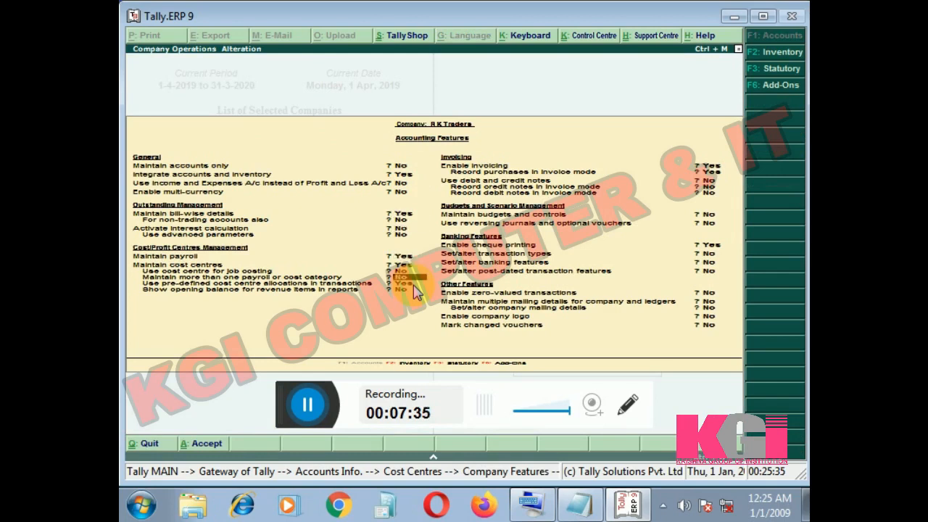
key("Return")
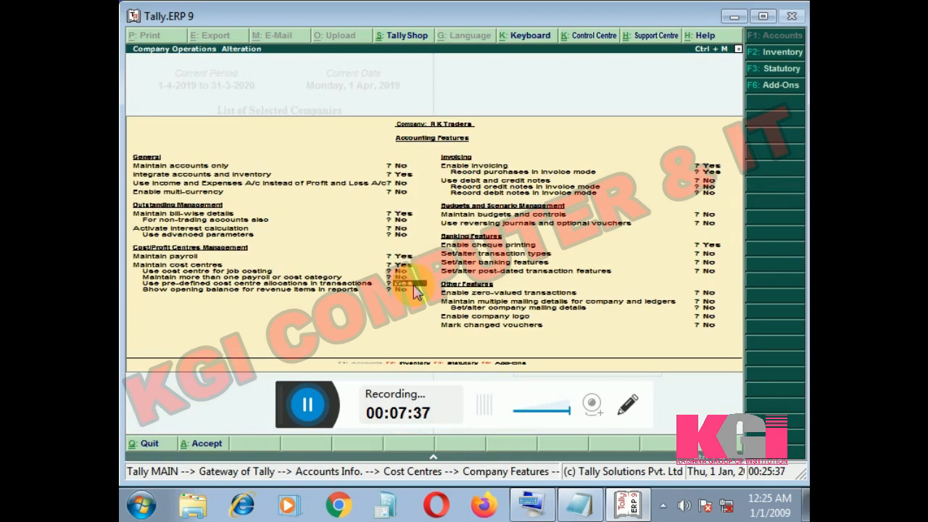
key("Return")
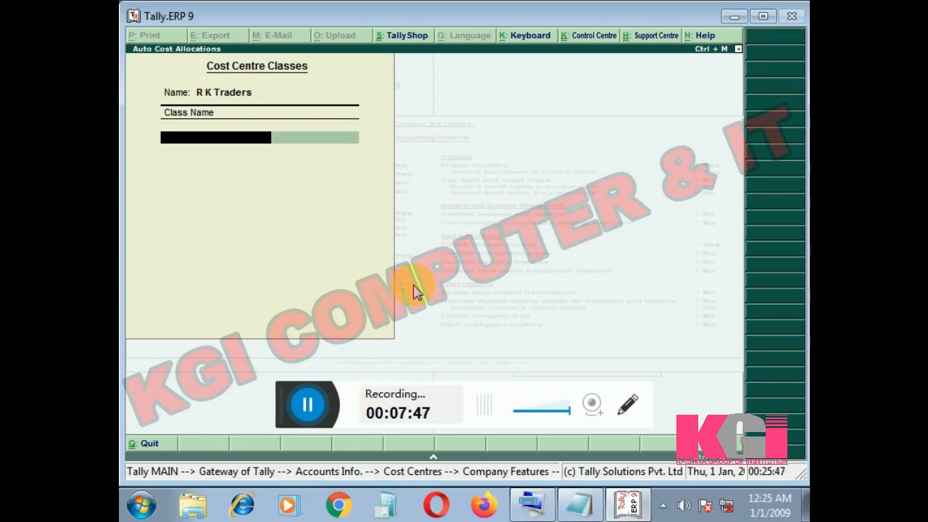
type("Seles Dep")
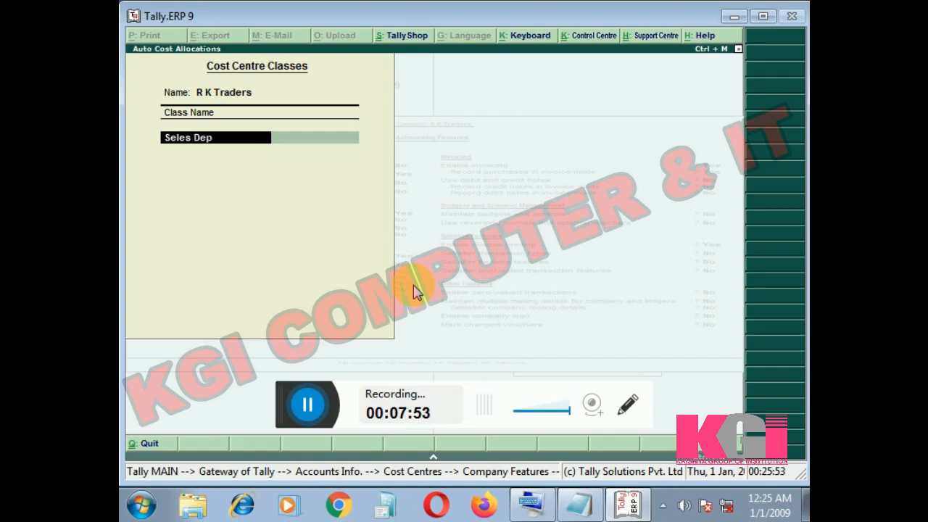
type("artment")
key("Return")
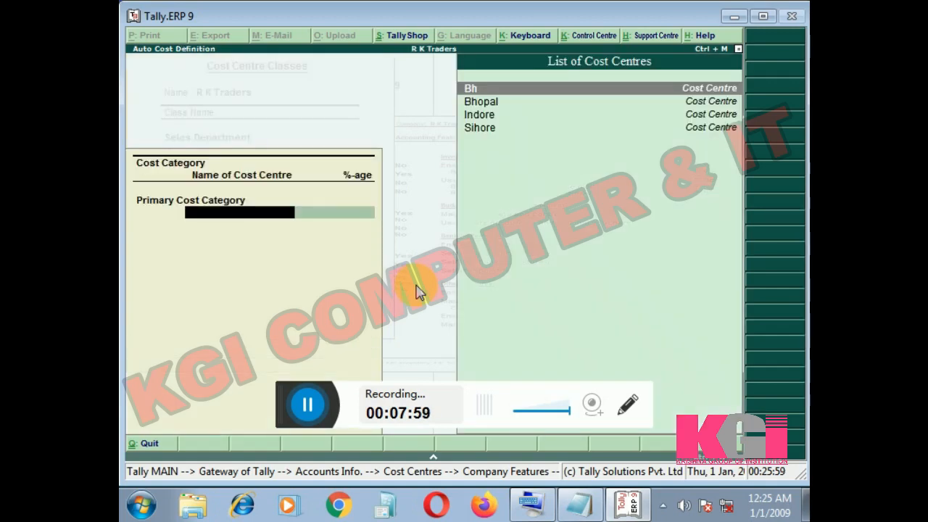
Step: Allocate 20% to Bhopal and 50% to Indore under Primary Cost Category for the class
key("Down")
key("Return")
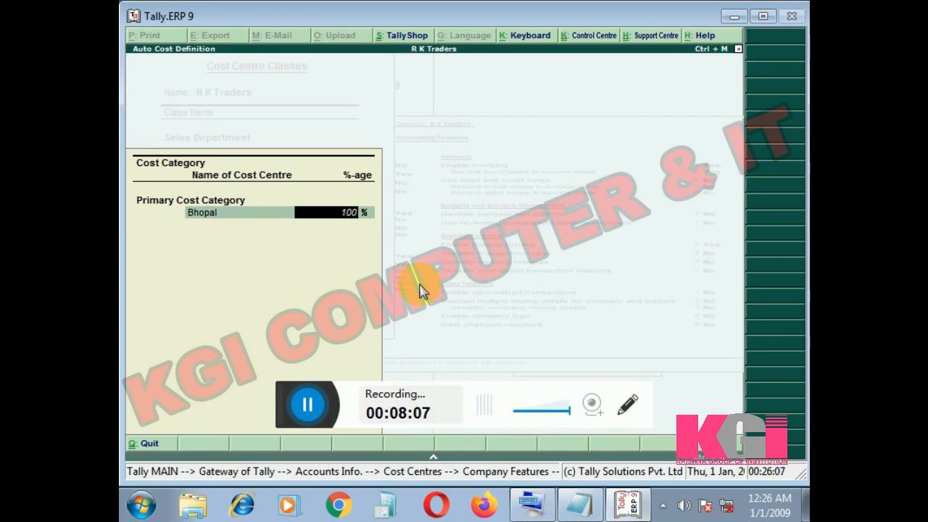
type("20")
key("Return")
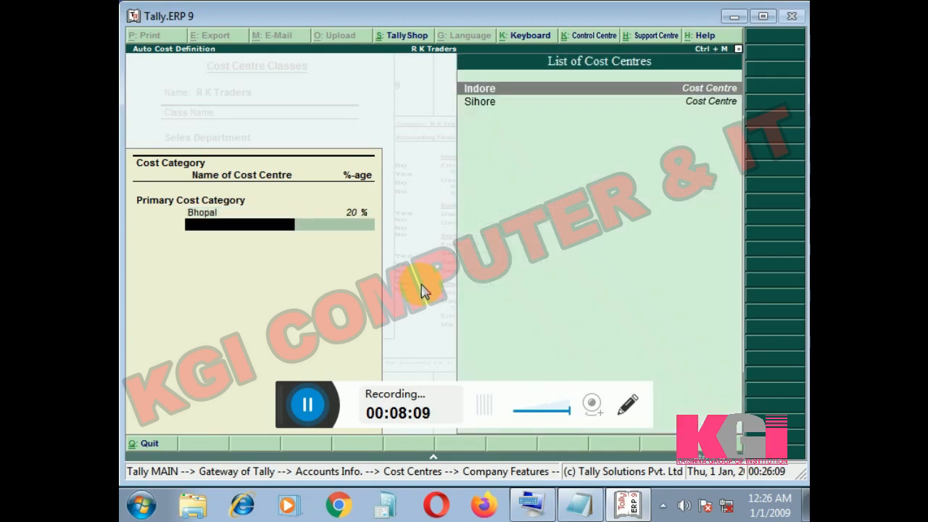
key("Return")
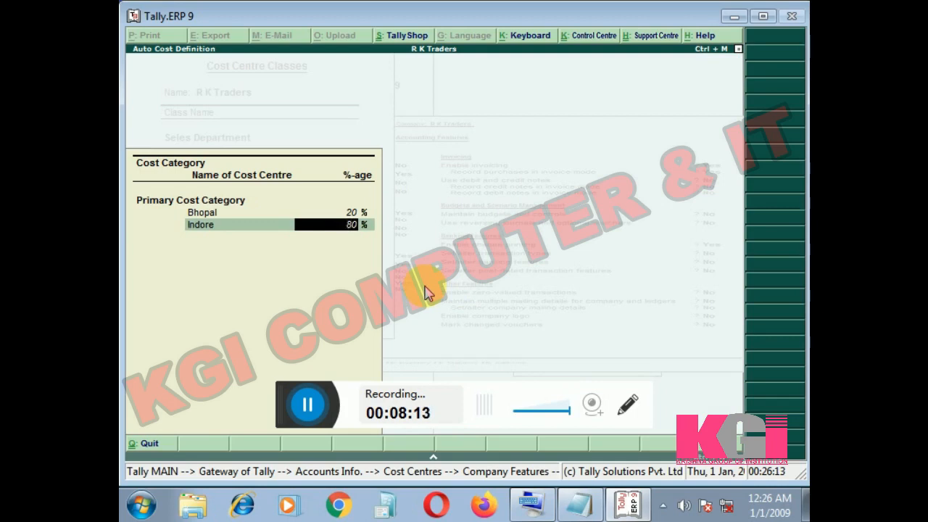
type("50")
key("Return")
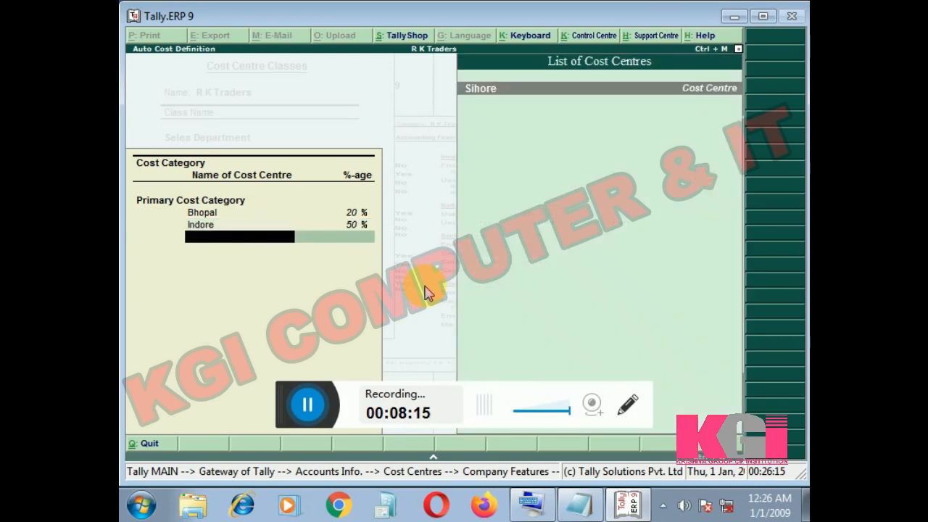
Step: Allocate 30% to Sihore in the Seles Department class and finish the cost centre class definition
key("Return")
key("Return")
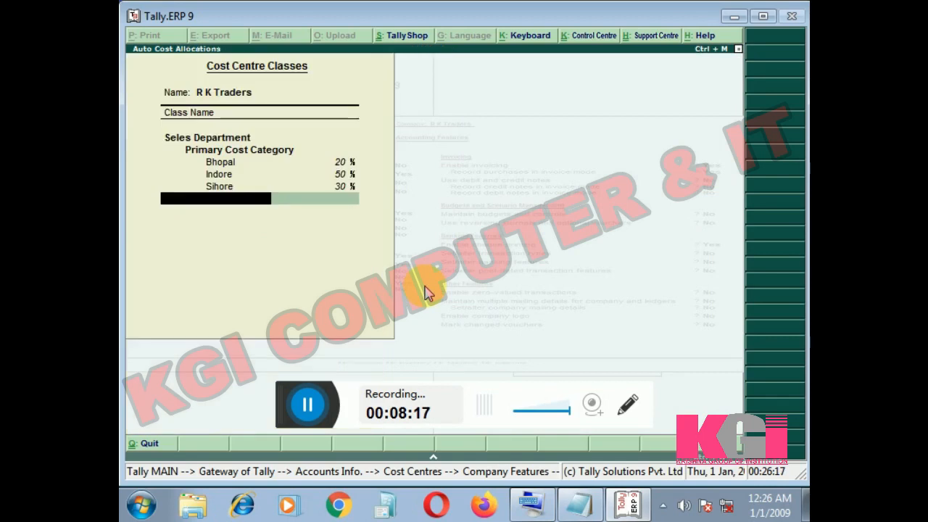
key("Return")
key("Return")
key("Return")
key("Return")
key("Return")
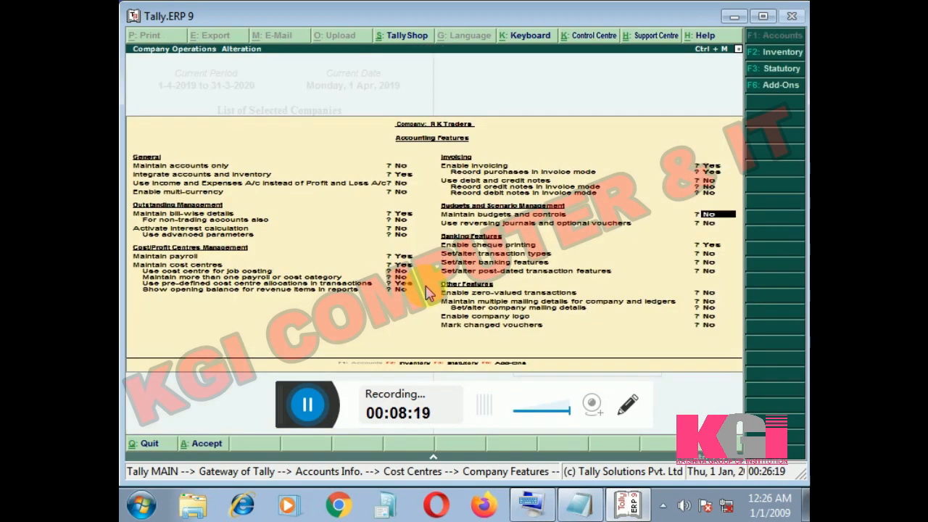
Step: Keep the remaining accounting features as they are, accept the settings and return to the Gateway of Tally
key("Return")
key("Return")
key("Return")
key("Return")
key("Return")
key("Return")
key("Return")
key("Return")
key("Return")
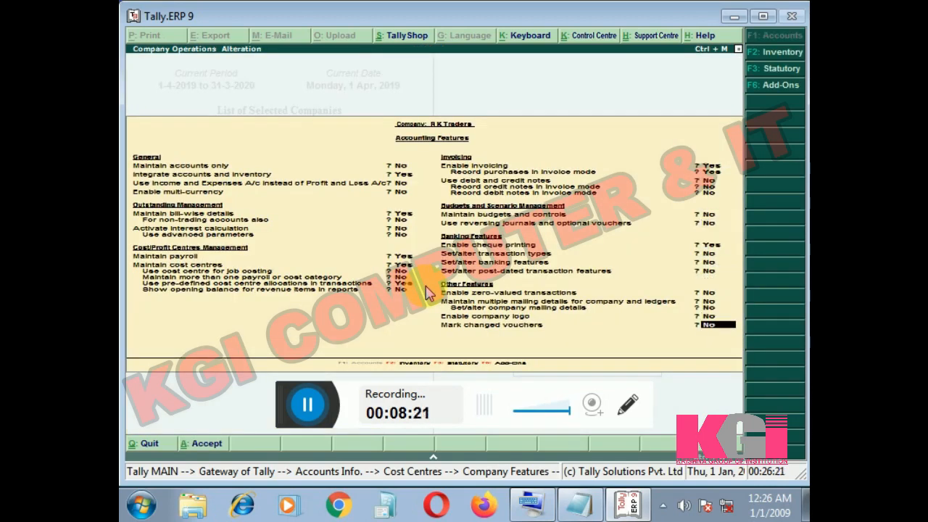
key("Return")
key("Return")
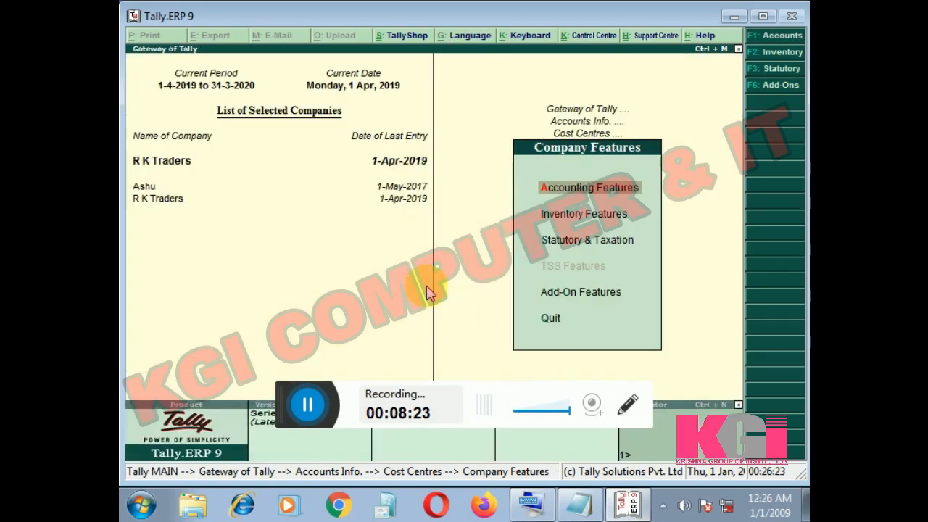
key("Escape")
key("Escape")
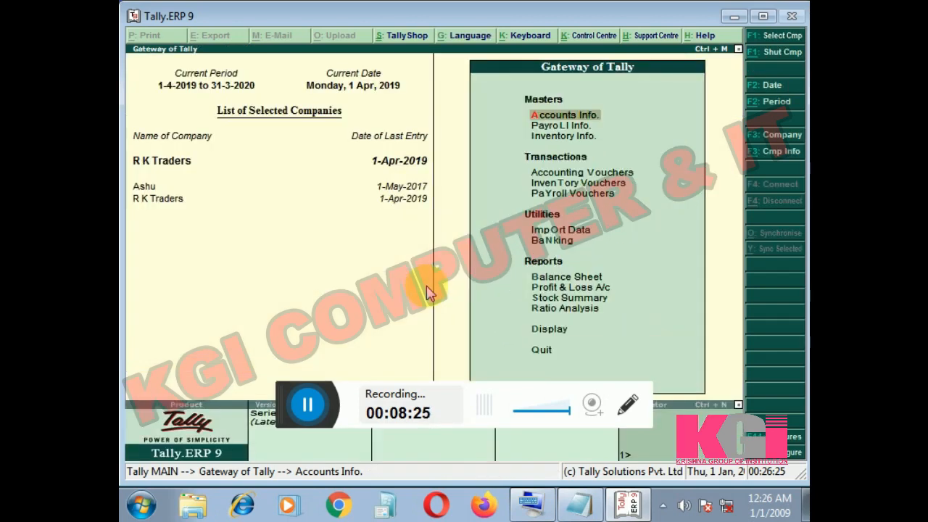
Step: Start a payment accounting voucher and assign the Seles Department cost centre class to it
key("Down")
key("Down")
key("Down")
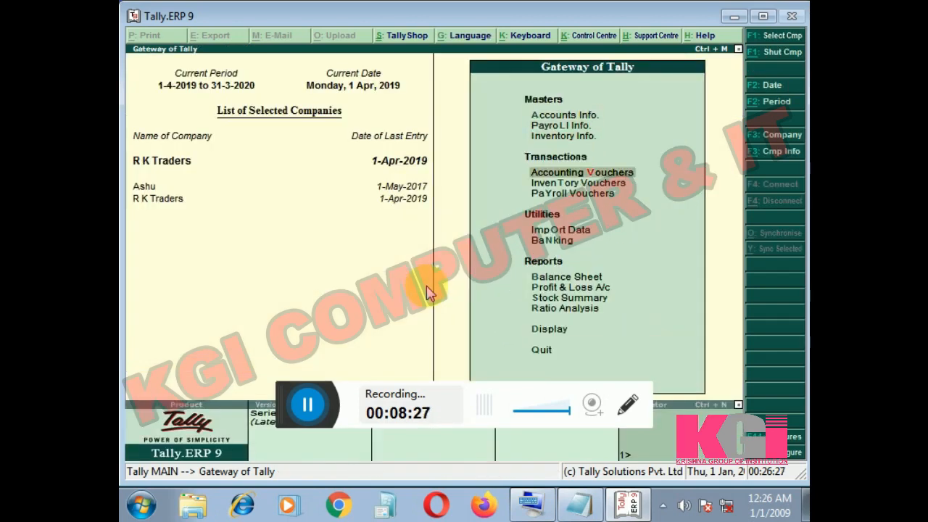
key("Return")
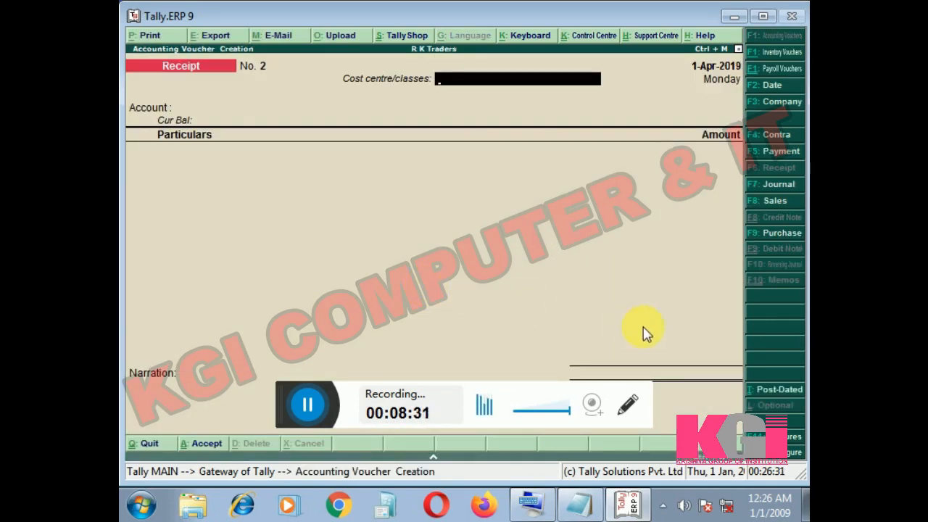
key("F5")
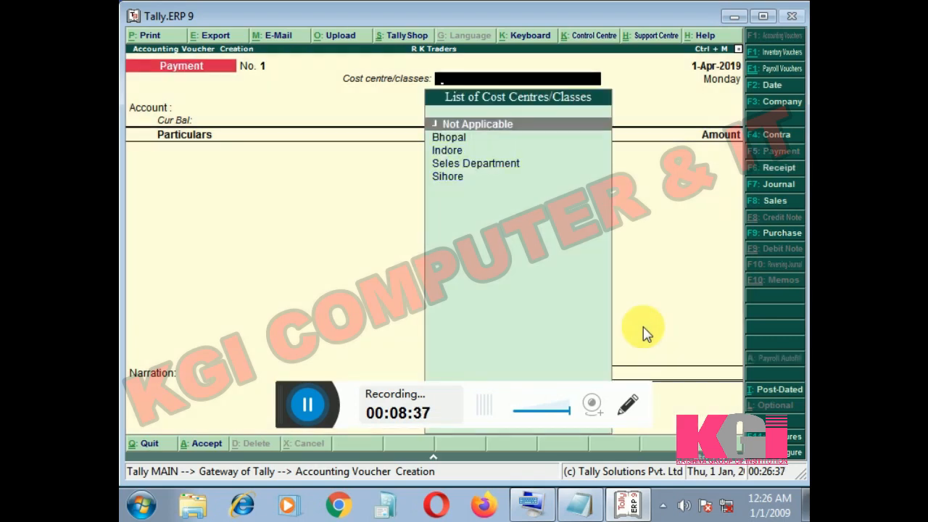
key("Down")
key("Down")
key("Down")
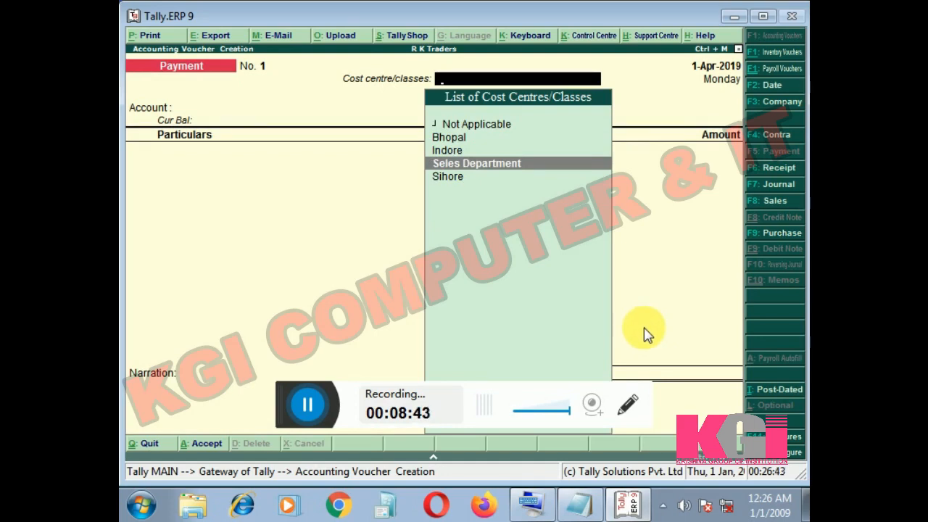
key("Return")
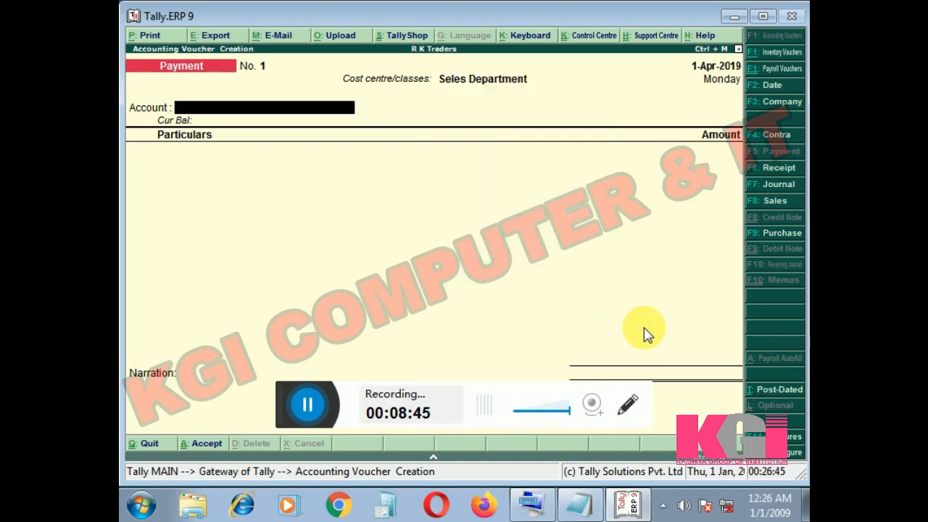
Step: Set Cash as the voucher's account and enter Transport Charges with an amount of 5,000
key("Return")
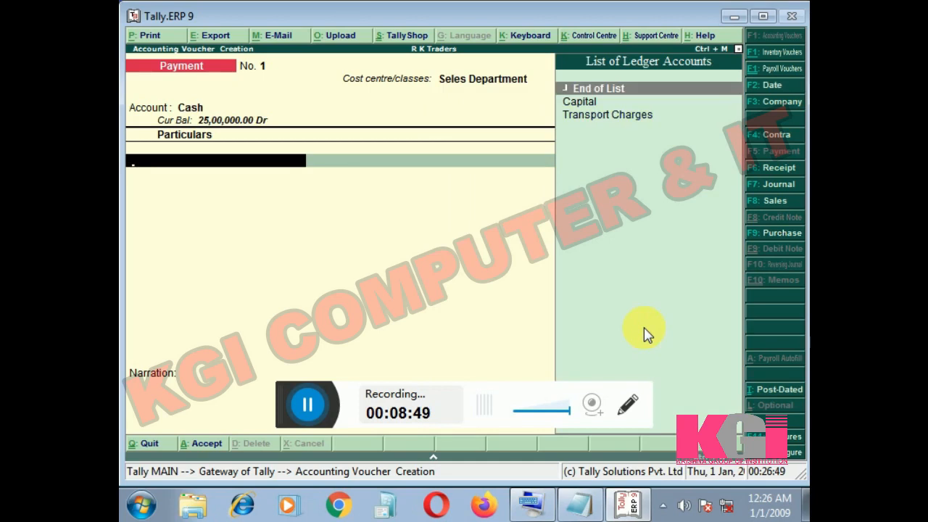
key("Down")
key("Down")
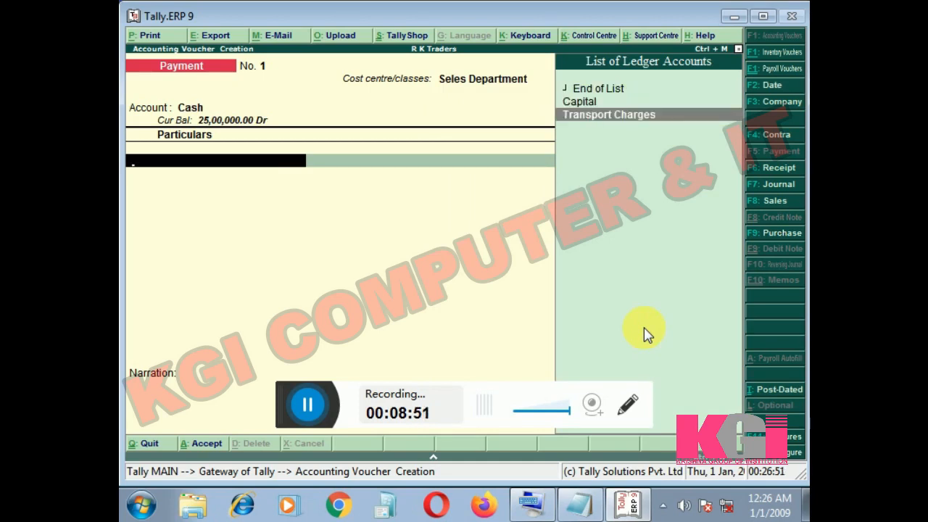
key("Return")
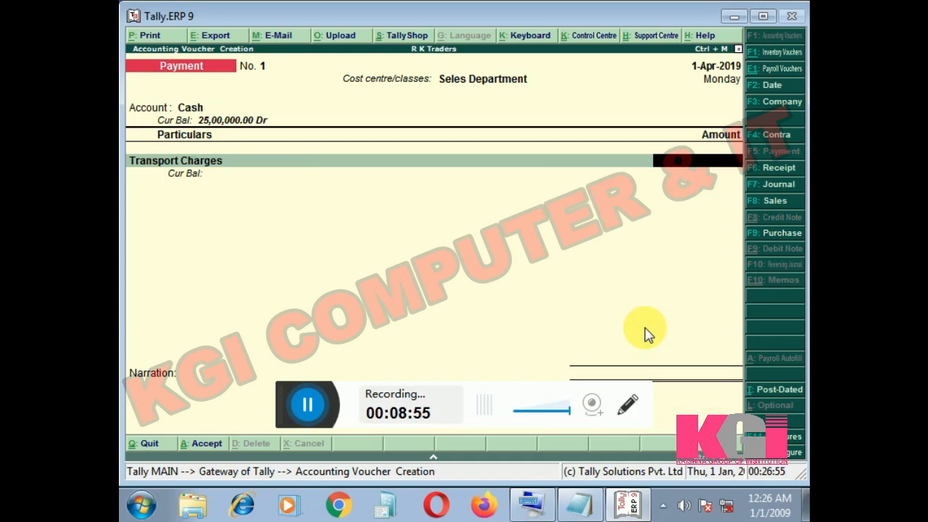
type("5,")
type("000")
key("Return")
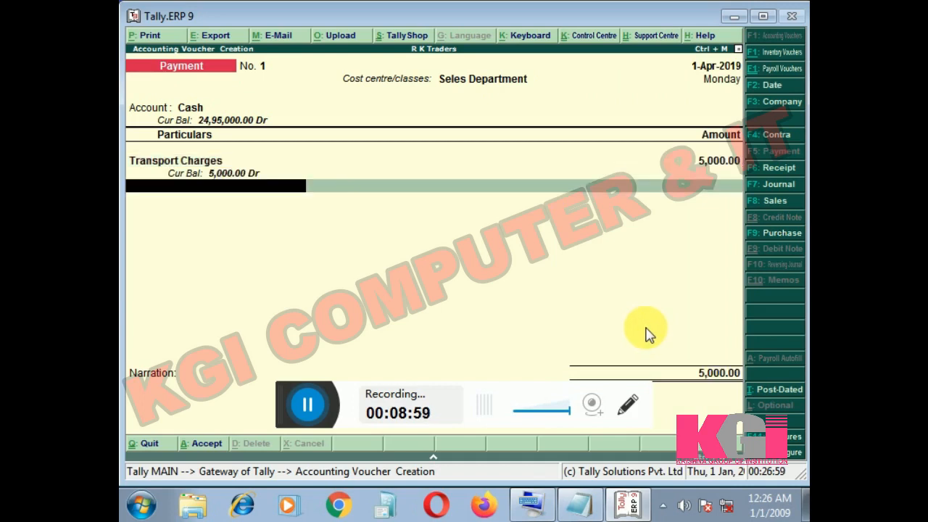
Step: Save the payment voucher without a narration and leave voucher creation
key("Return")
key("BackSpace")
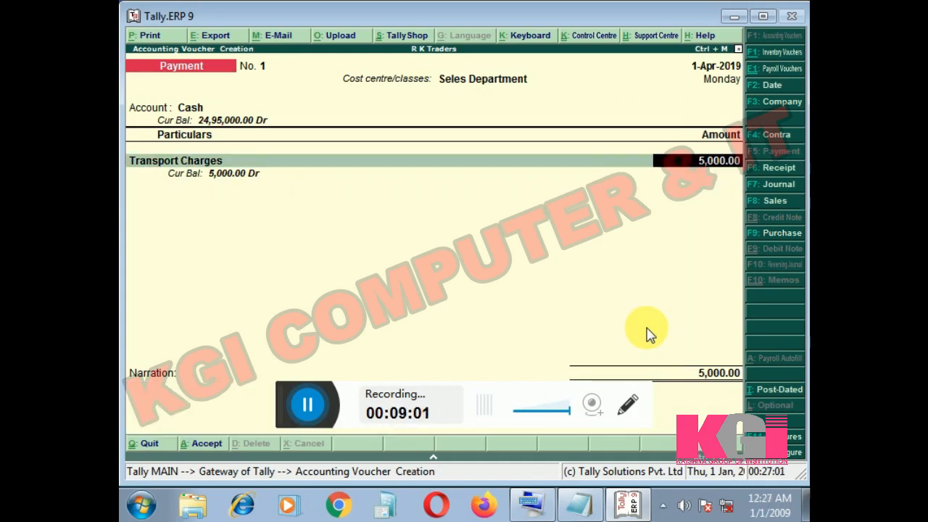
key("Return")
key("Return")
key("Return")
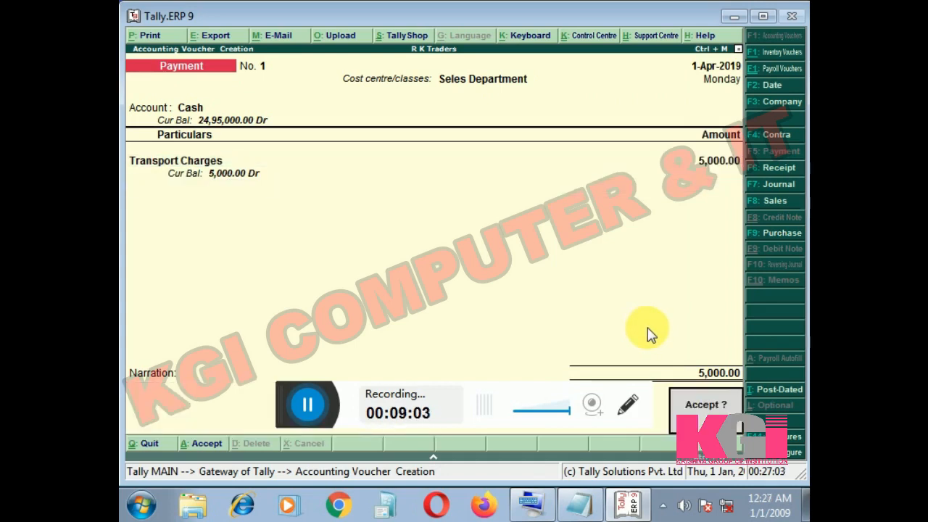
key("Return")
key("Escape")
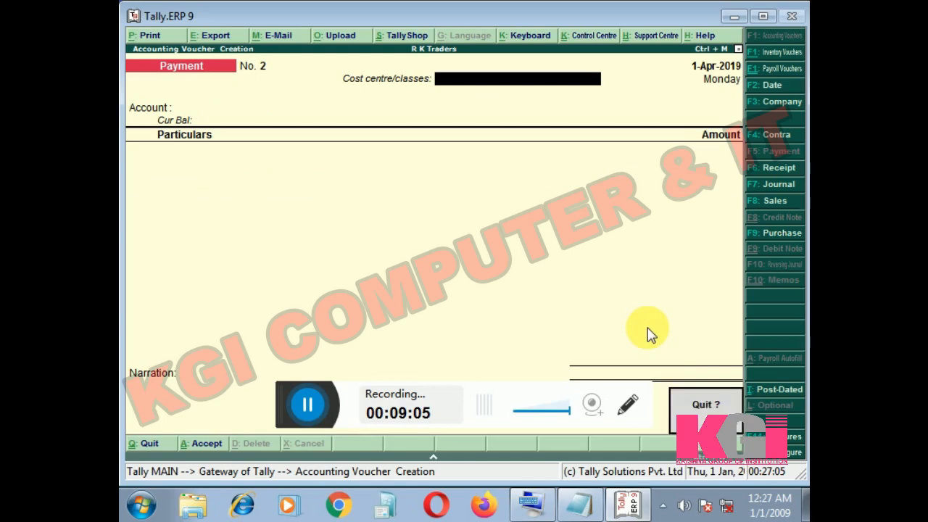
key("Return")
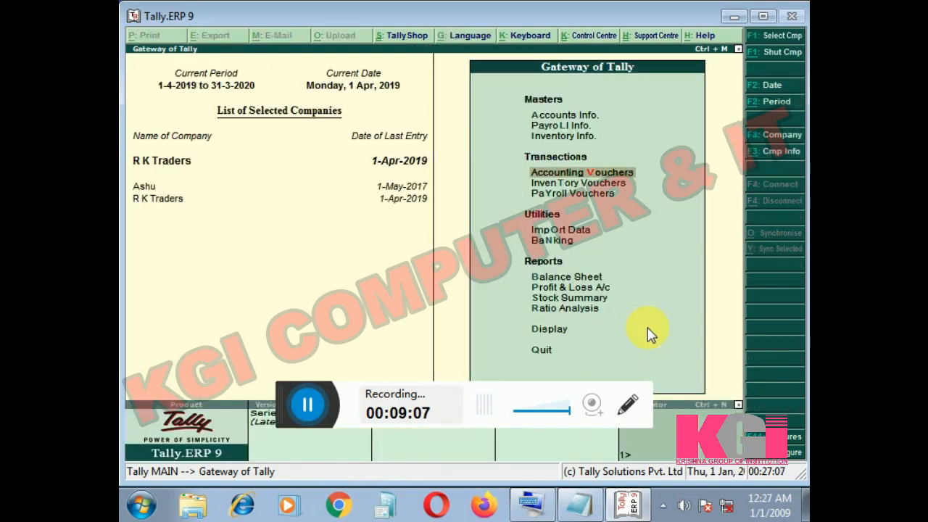
Step: Display the cost centre Category Summary from the Statements of Accounts and review the Bhopal, Indore and Sihore amounts
key("Down")
key("Down")
key("Down")
key("Down")
key("Down")
key("Down")
key("Down")
key("Down")
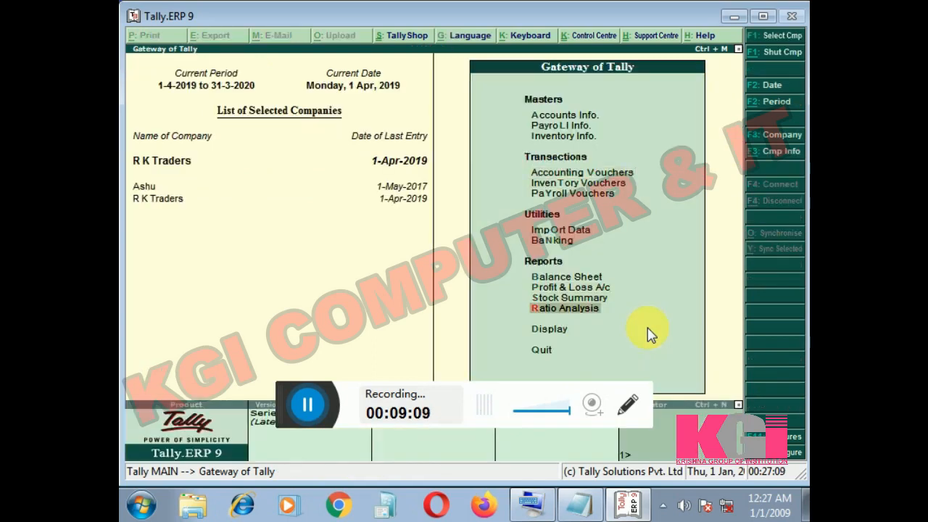
key("Down")
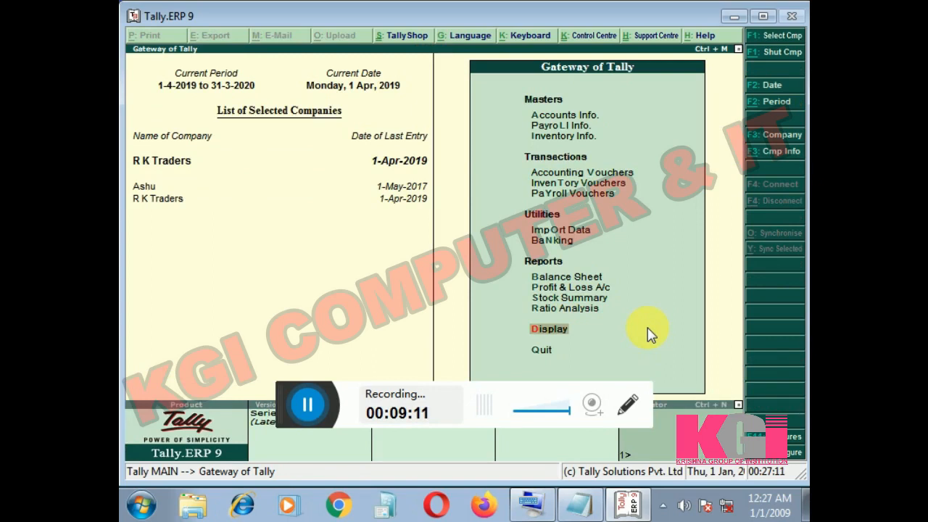
key("Return")
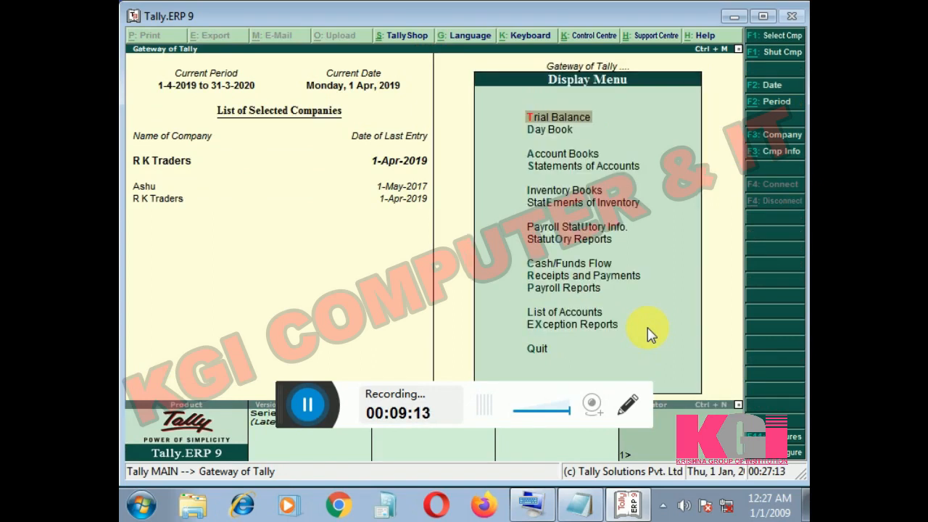
key("Down")
key("Down")
key("Down")
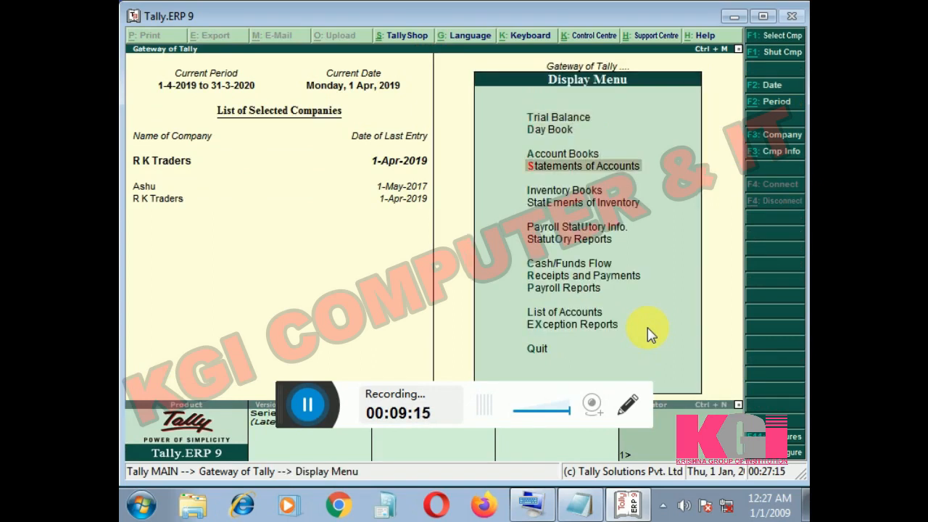
key("Return")
key("Down")
key("Return")
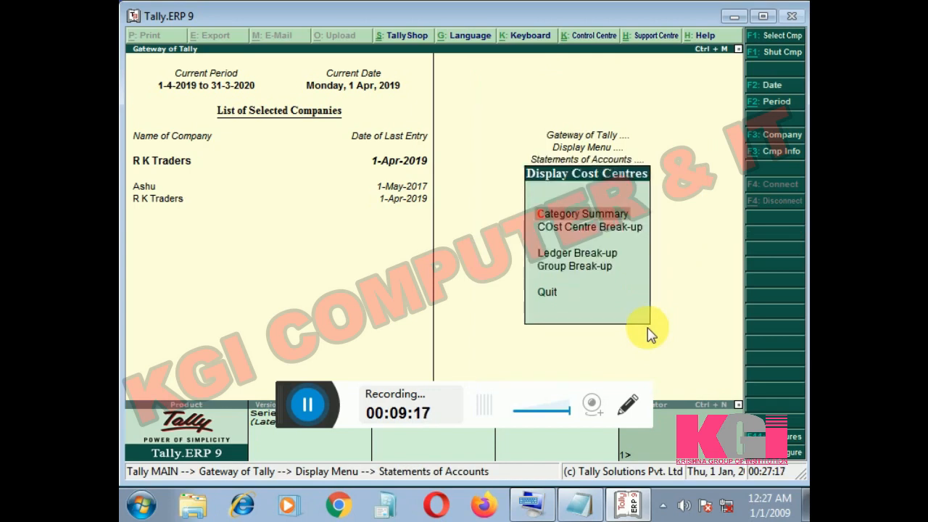
key("Return")
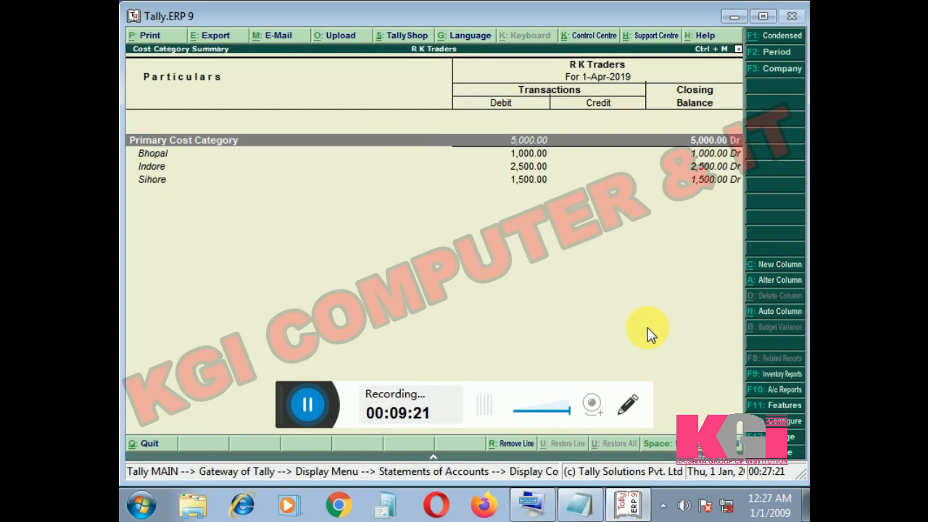
key("Down")
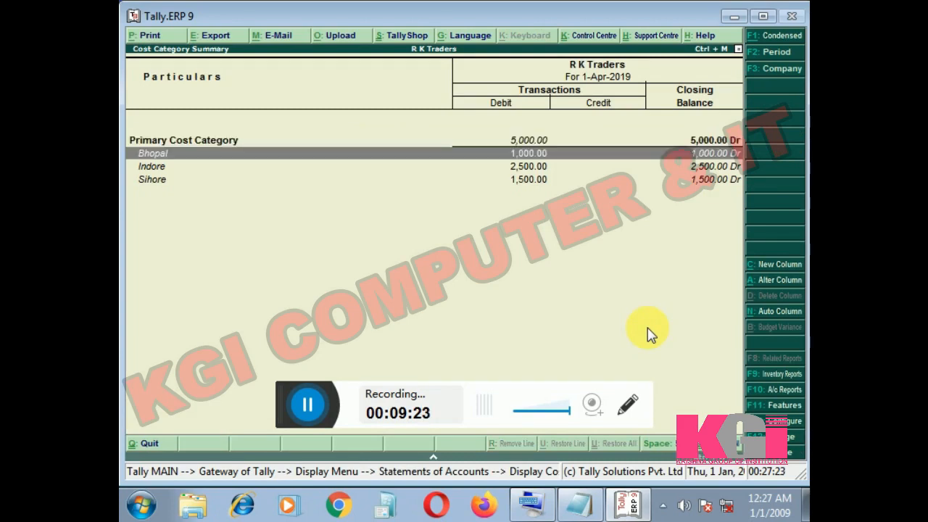
key("Down")
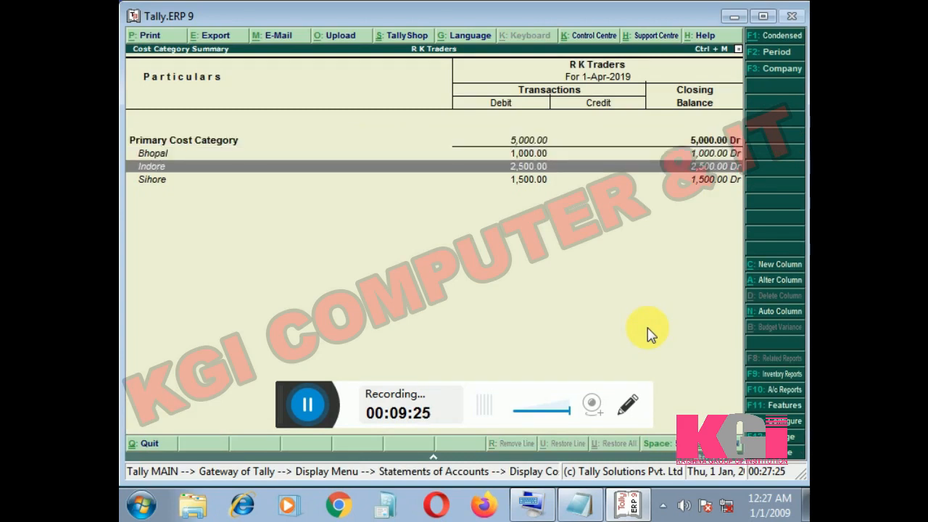
key("Down")
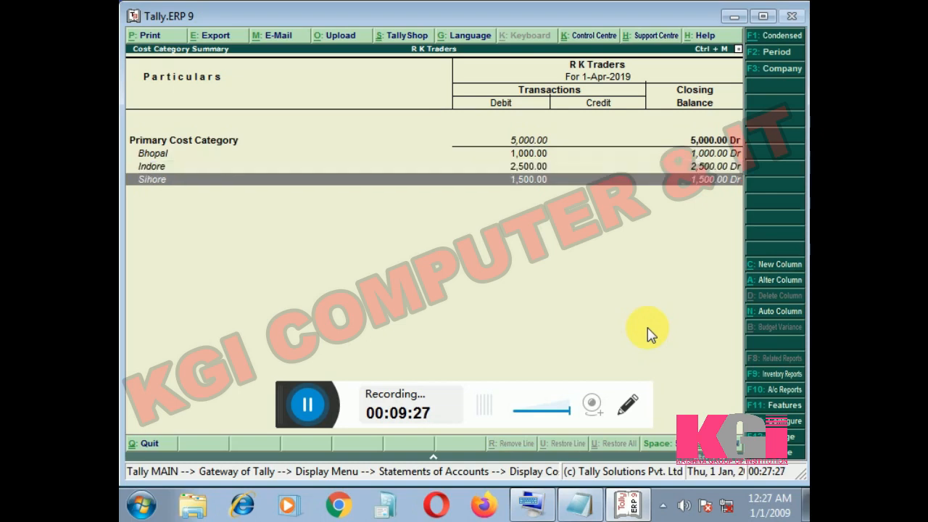